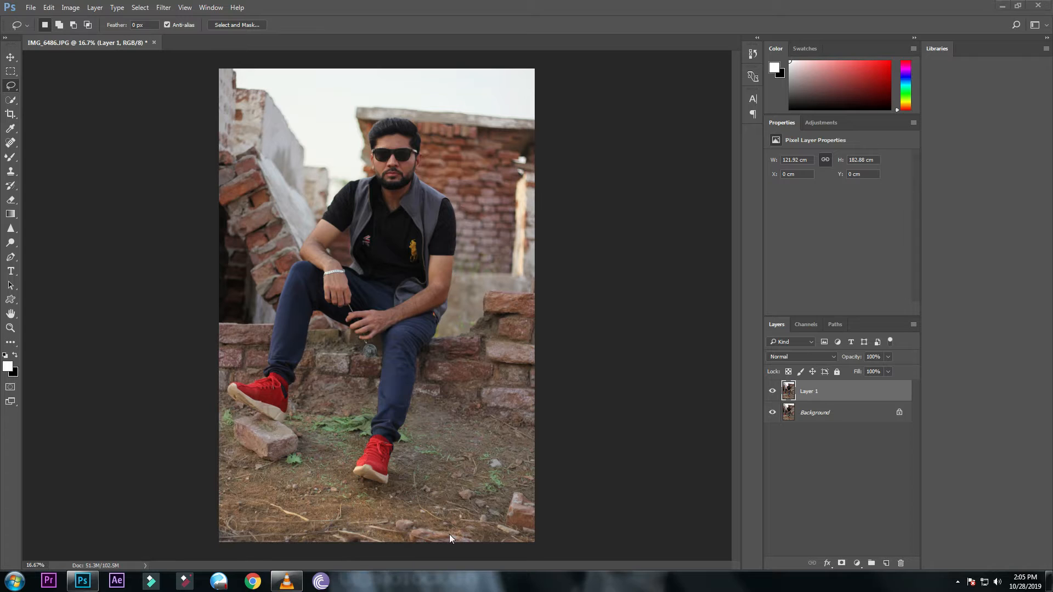
- Close the running VLC media player
{"action": "right_click", "coordinate": [284, 582]}
{"action": "left_click", "coordinate": [282, 551]}
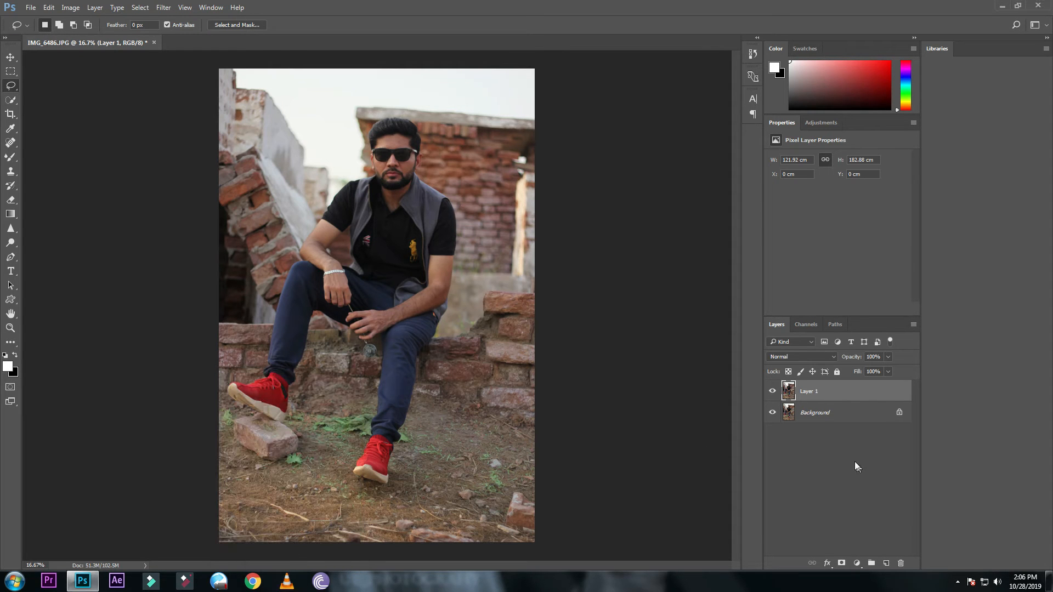
- Open Layer 1 in the Camera Raw filter and set the exposure to +0.55
{"action": "left_click", "coordinate": [817, 416]}
{"action": "left_click", "coordinate": [812, 391]}
{"action": "left_click", "coordinate": [847, 452]}
{"action": "left_click", "coordinate": [819, 408]}
{"action": "left_click", "coordinate": [814, 393]}
{"action": "key", "text": "ctrl+shift+a"}
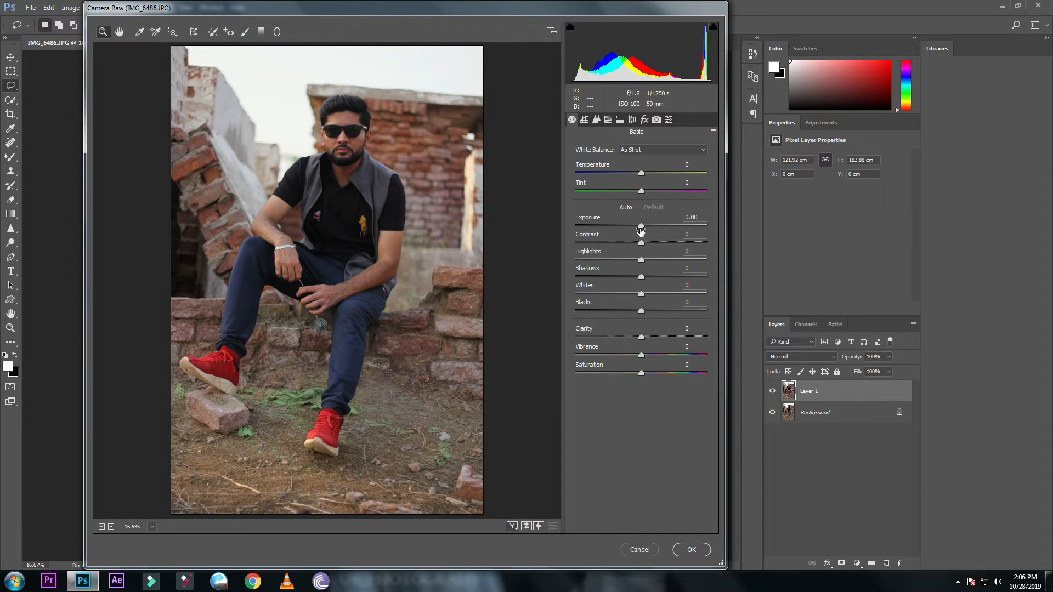
{"action": "left_click_drag", "start_coordinate": [643, 227], "coordinate": [648, 226]}
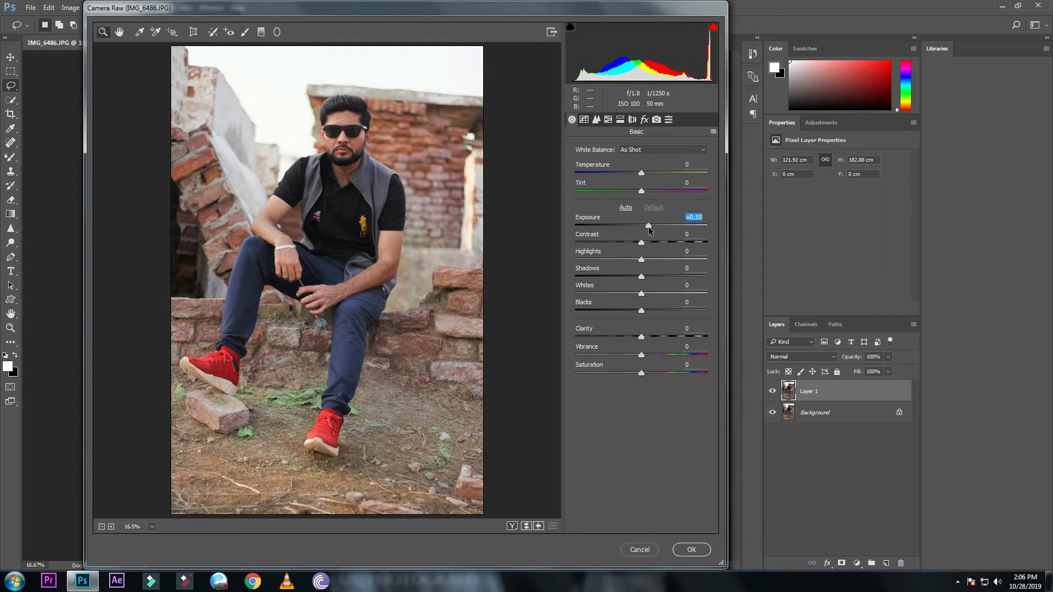
- Set contrast to +10, highlights to -53, shadows to +23, whites to +18, blacks to -21, clarity to +33 and vibrance to -15
{"action": "left_click_drag", "start_coordinate": [641, 243], "coordinate": [633, 354]}
{"action": "left_click", "coordinate": [646, 294]}
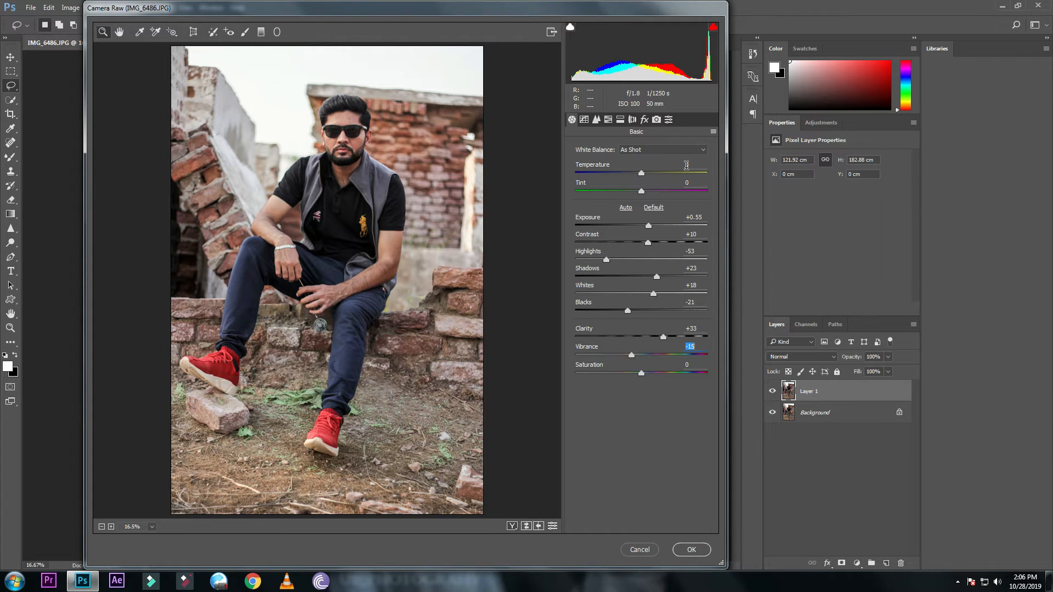
- Try stronger whites levels on the photo and set the whites to +30
{"action": "left_click", "coordinate": [686, 216]}
{"action": "key", "text": "Tab"}
{"action": "key", "text": "Tab"}
{"action": "key", "text": "Tab"}
{"action": "left_click_drag", "start_coordinate": [701, 294], "coordinate": [694, 293]}
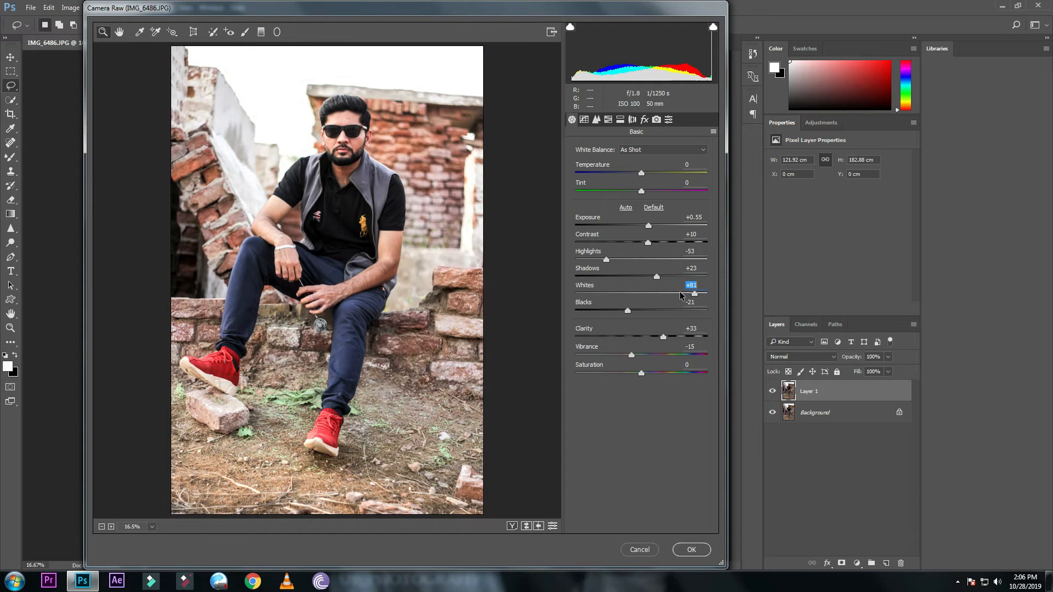
{"action": "left_click", "coordinate": [666, 293]}
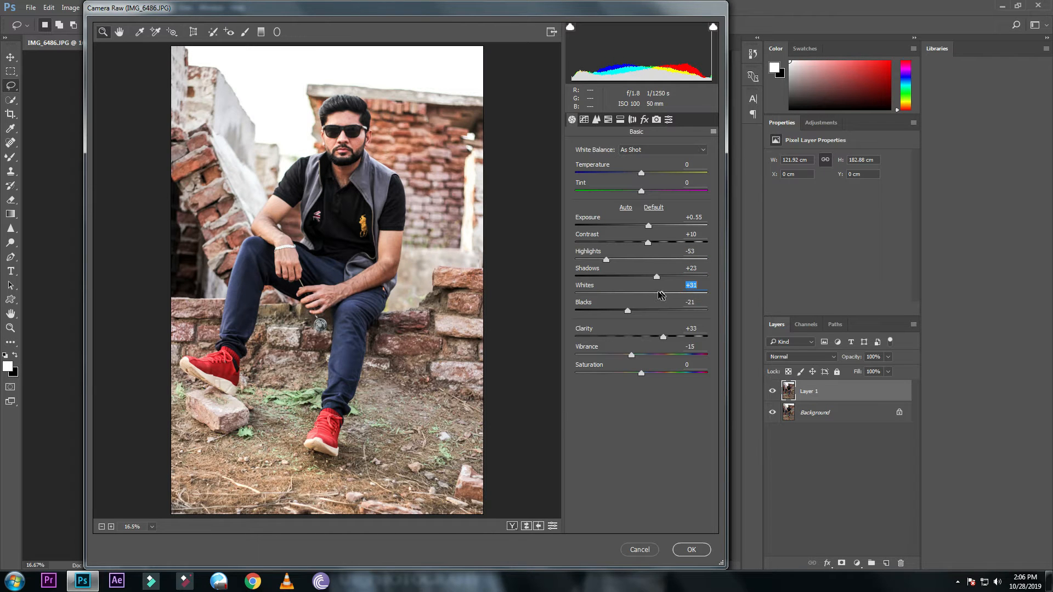
{"action": "left_click_drag", "start_coordinate": [666, 294], "coordinate": [693, 293]}
{"action": "left_click", "coordinate": [660, 294]}
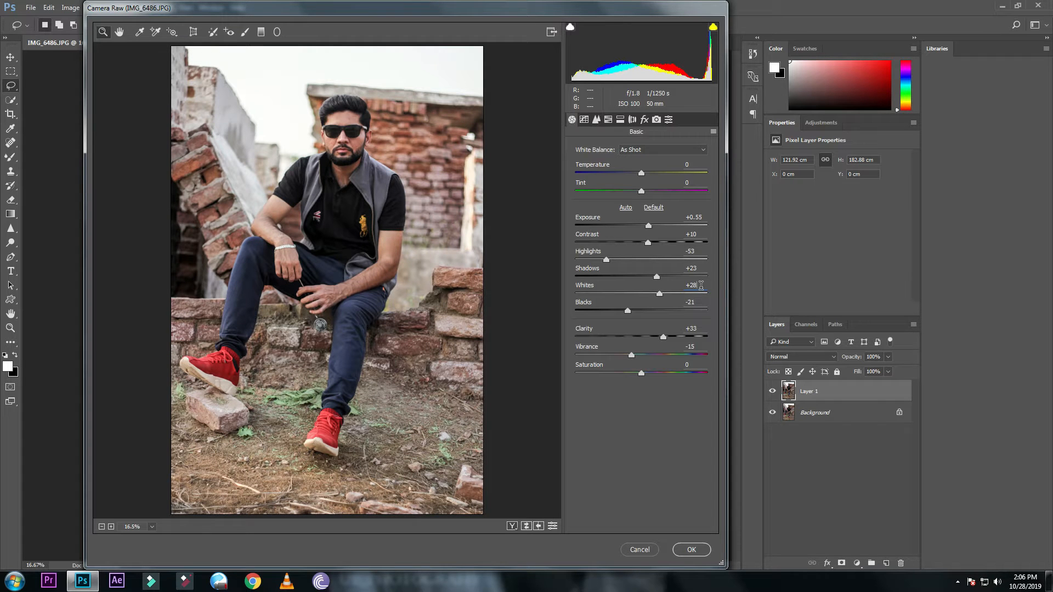
{"action": "left_click", "coordinate": [686, 285]}
{"action": "type", "text": "+30"}
- Set the sharpening amount to 25 in the detail settings
{"action": "left_click", "coordinate": [594, 121]}
{"action": "left_click", "coordinate": [687, 156]}
{"action": "type", "text": "25"}
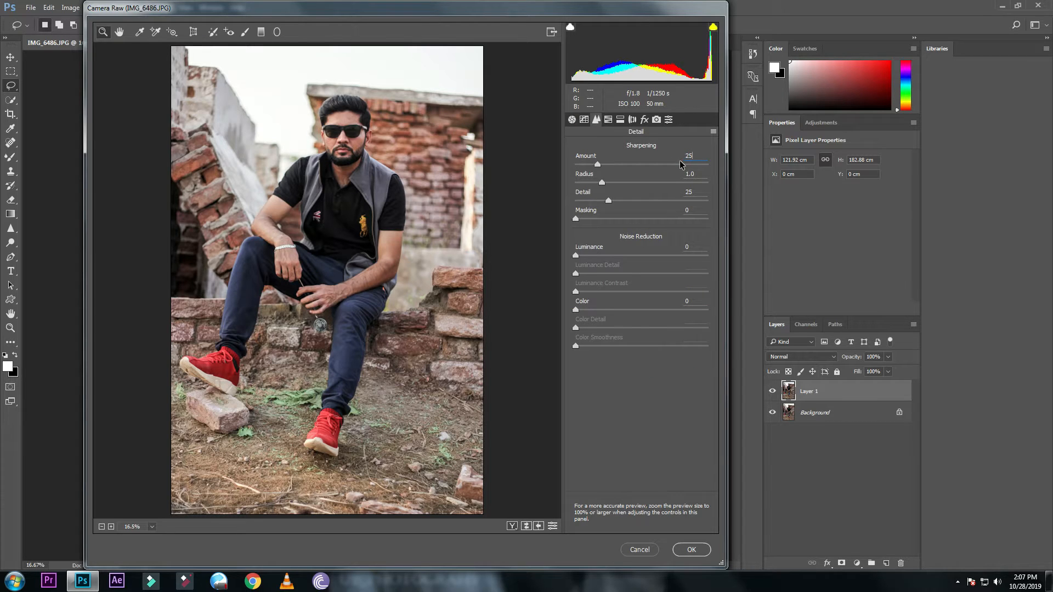
- Try a sharpening amount of 35 on the photo
{"action": "key", "text": "BackSpace"}
{"action": "key", "text": "BackSpace"}
{"action": "type", "text": "35"}
{"action": "left_click_drag", "start_coordinate": [699, 157], "coordinate": [678, 158]}
{"action": "key", "text": "ctrl+z"}
- Set the Reds hue to -18 and lower the Greens hue slightly
{"action": "left_click", "coordinate": [610, 120]}
{"action": "left_click_drag", "start_coordinate": [641, 205], "coordinate": [630, 206]}
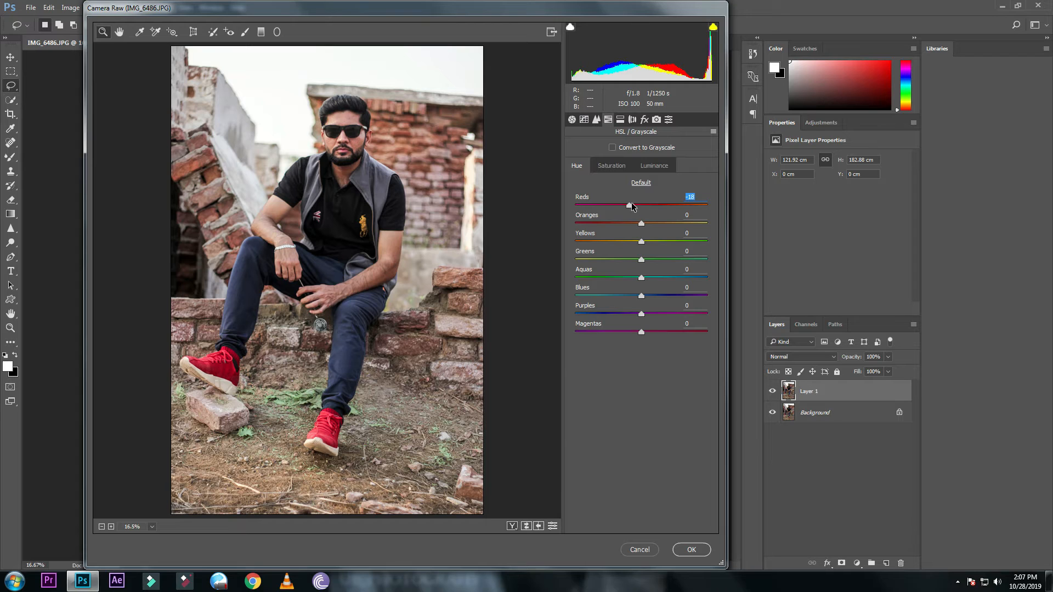
{"action": "left_click_drag", "start_coordinate": [630, 206], "coordinate": [633, 260]}
- Raise the saturation of the Reds and the Yellows slightly
{"action": "left_click", "coordinate": [619, 166]}
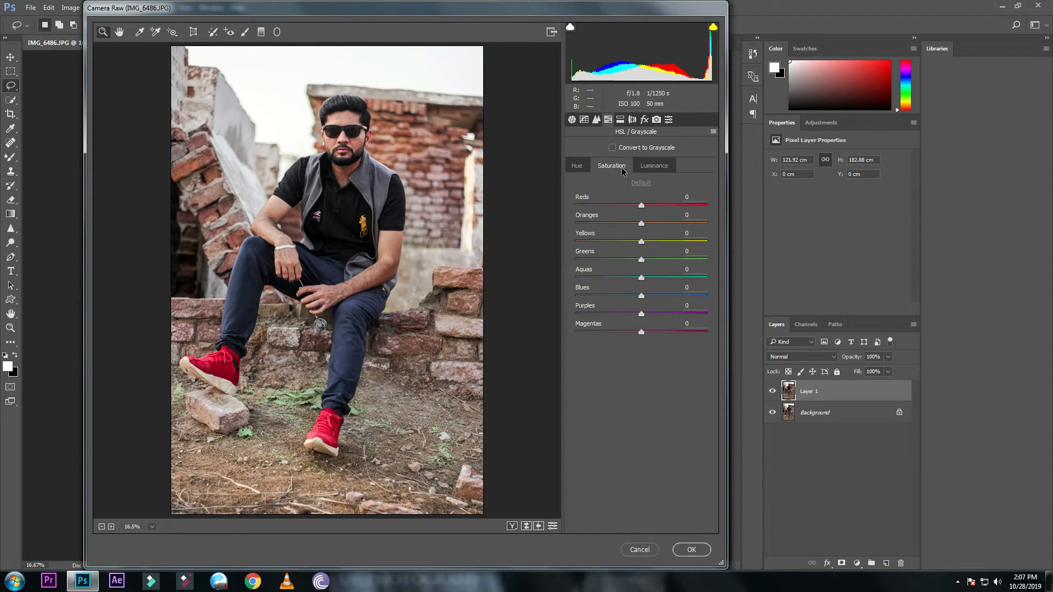
{"action": "left_click_drag", "start_coordinate": [644, 205], "coordinate": [650, 204]}
{"action": "left_click", "coordinate": [643, 242]}
{"action": "left_click", "coordinate": [651, 241]}
- Set the white balance temperature to +4 and the tint to -4
{"action": "left_click", "coordinate": [573, 120]}
{"action": "left_click_drag", "start_coordinate": [643, 175], "coordinate": [646, 176]}
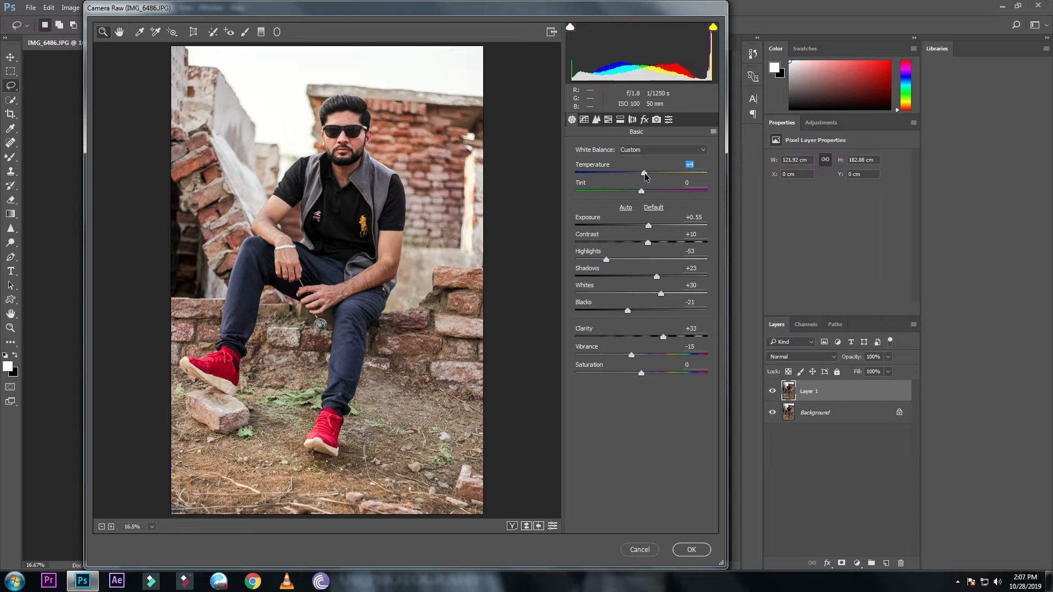
{"action": "left_click_drag", "start_coordinate": [640, 192], "coordinate": [637, 193]}
- Set the clarity to +44 and the vibrance to -24 in the basic adjustments
{"action": "left_click", "coordinate": [585, 121]}
{"action": "left_click", "coordinate": [573, 120]}
{"action": "left_click_drag", "start_coordinate": [663, 340], "coordinate": [628, 359]}
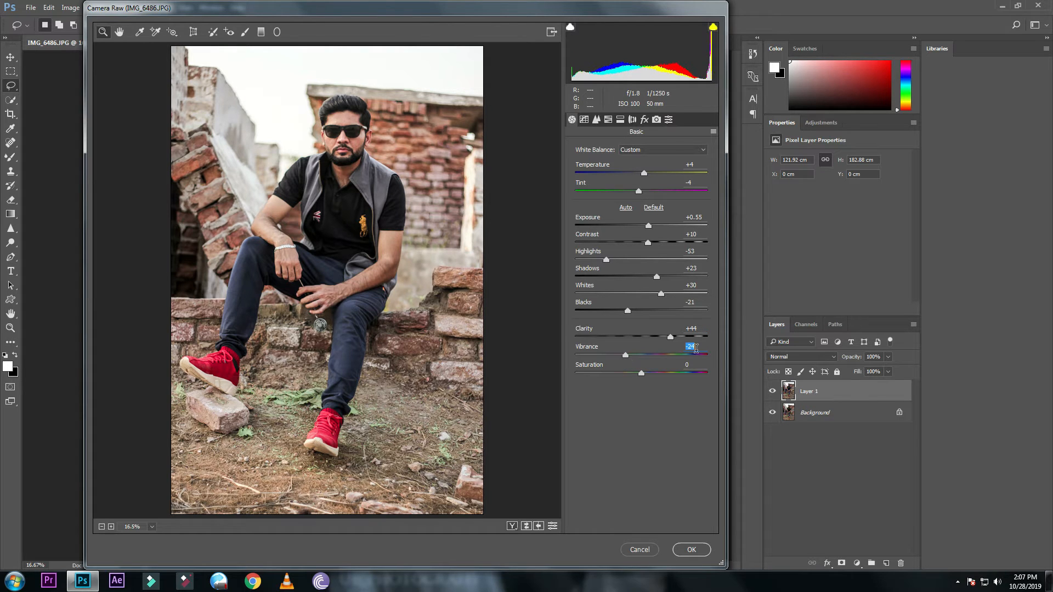
{"action": "left_click", "coordinate": [644, 173]}
{"action": "left_click", "coordinate": [621, 121]}
{"action": "left_click", "coordinate": [634, 120]}
{"action": "left_click", "coordinate": [655, 121]}
{"action": "left_click", "coordinate": [621, 121]}
{"action": "left_click", "coordinate": [610, 122]}
{"action": "left_click", "coordinate": [620, 121]}
{"action": "left_click", "coordinate": [632, 120]}
- Set dehaze to +14, add a post-crop vignette with amount -23 and midpoint 59, and apply the Camera Raw edits
{"action": "left_click", "coordinate": [644, 120]}
{"action": "left_click_drag", "start_coordinate": [642, 166], "coordinate": [651, 166]}
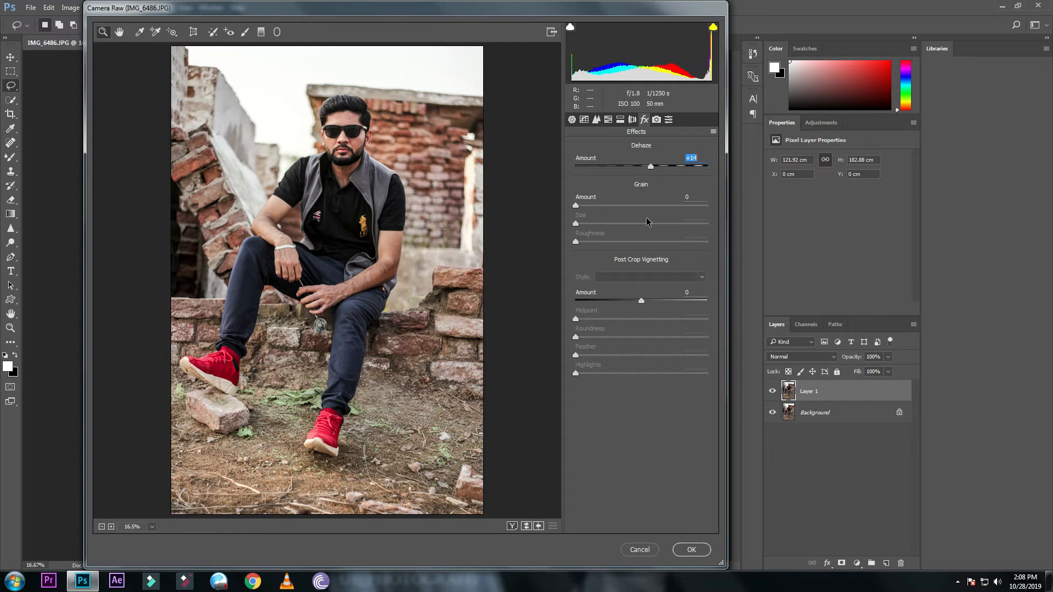
{"action": "left_click", "coordinate": [628, 301]}
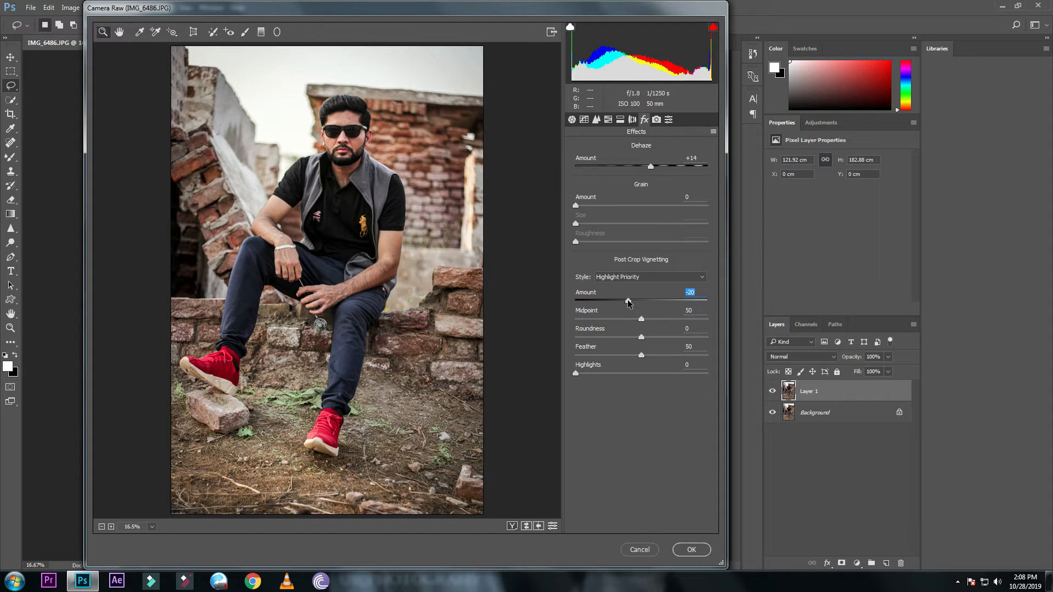
{"action": "left_click_drag", "start_coordinate": [628, 300], "coordinate": [652, 319]}
{"action": "left_click", "coordinate": [642, 320]}
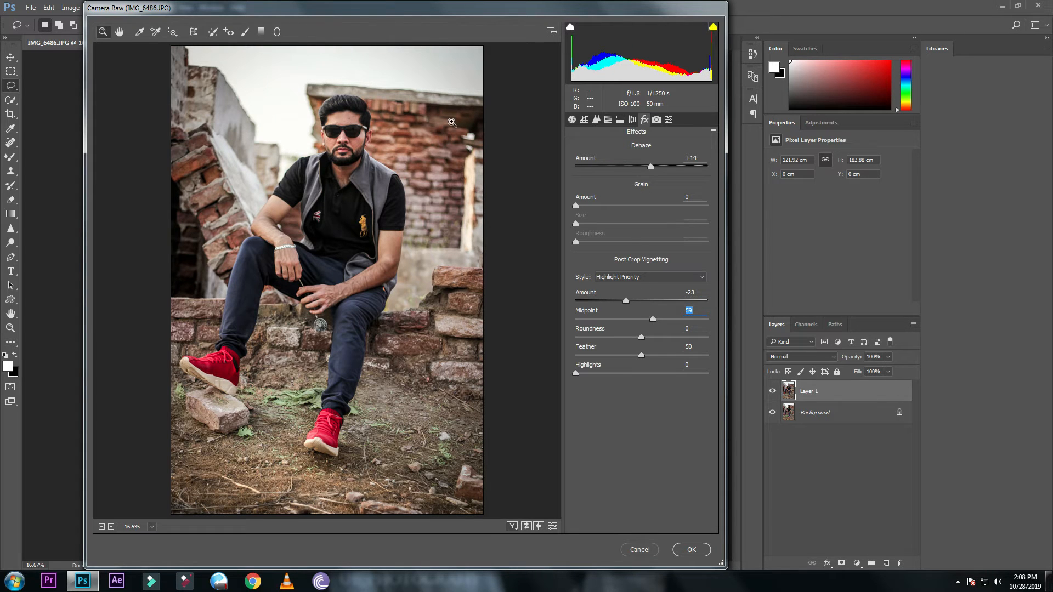
{"action": "left_click", "coordinate": [690, 550]}
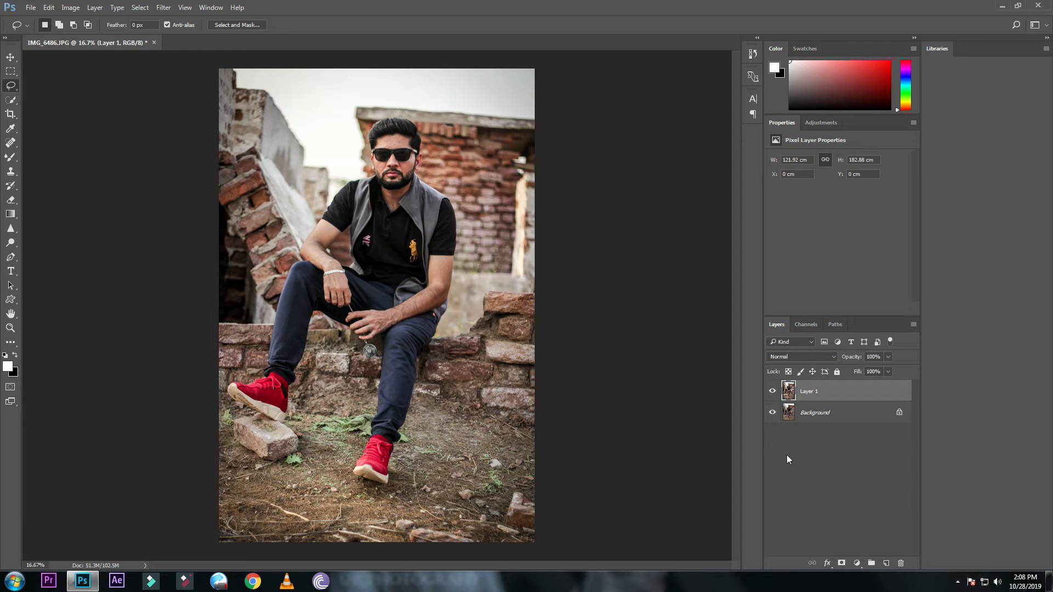
- Duplicate Layer 1 and open the copy in the Camera Raw filter
{"action": "key", "text": "ctrl+j"}
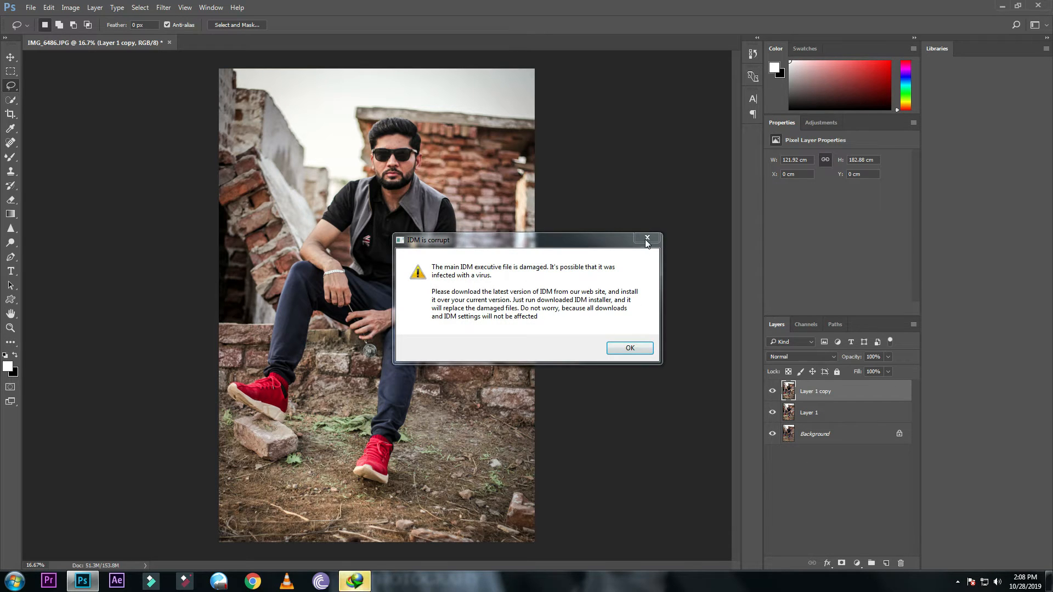
{"action": "left_click", "coordinate": [648, 238]}
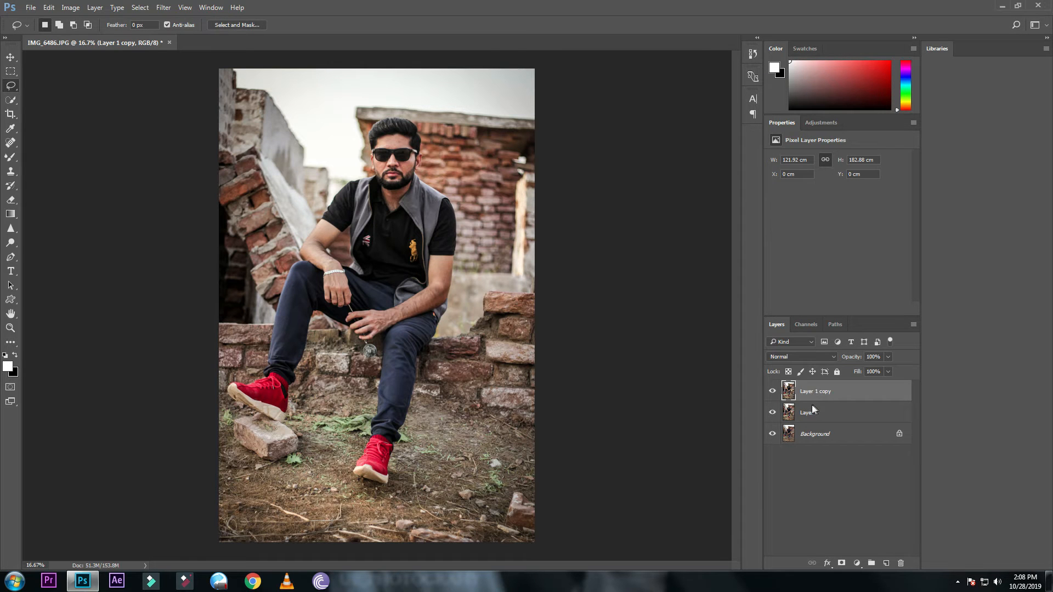
{"action": "left_click", "coordinate": [826, 396]}
{"action": "key", "text": "ctrl+shift+a"}
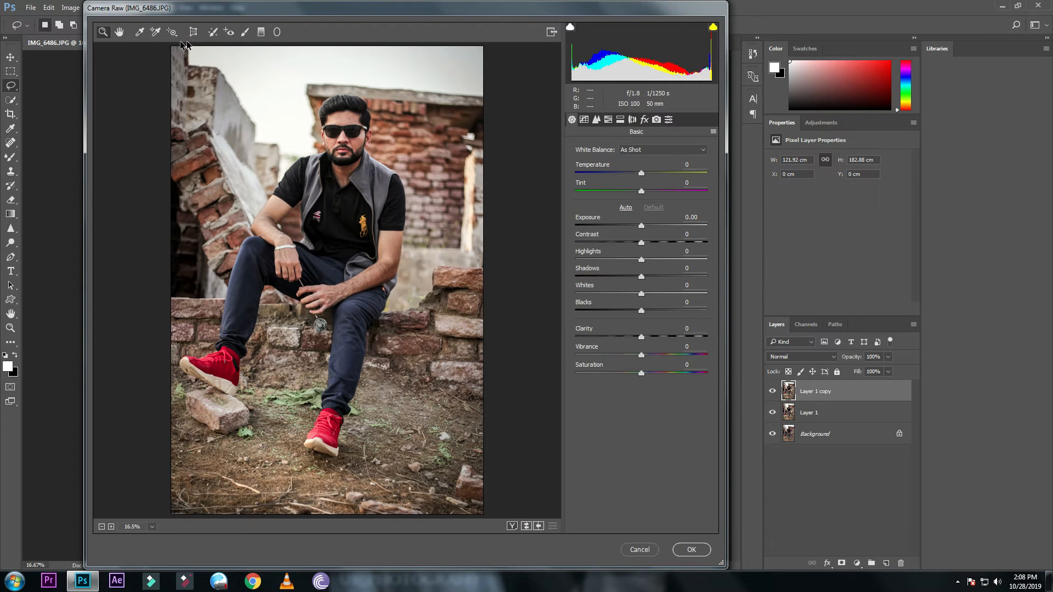
- Activate the Radial Filter and reset its adjustments from temperature through sharpness to 0
{"action": "left_click", "coordinate": [278, 34]}
{"action": "left_click", "coordinate": [683, 151]}
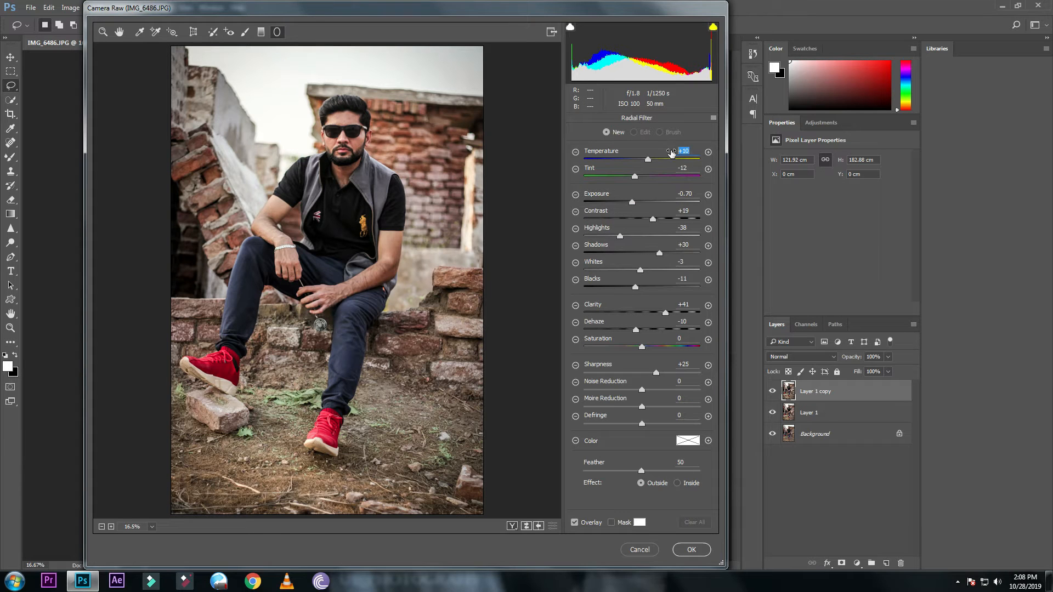
{"action": "type", "text": "0"}
{"action": "key", "text": "Tab"}
{"action": "type", "text": "0"}
{"action": "key", "text": "Tab"}
{"action": "type", "text": "0"}
{"action": "key", "text": "Tab"}
{"action": "type", "text": "0"}
{"action": "key", "text": "Tab"}
{"action": "type", "text": "0"}
{"action": "left_click", "coordinate": [676, 244]}
{"action": "type", "text": "0"}
{"action": "left_click_drag", "start_coordinate": [676, 245], "coordinate": [678, 323]}
{"action": "type", "text": "0000"}
{"action": "left_click_drag", "start_coordinate": [693, 364], "coordinate": [677, 366]}
{"action": "type", "text": "0"}
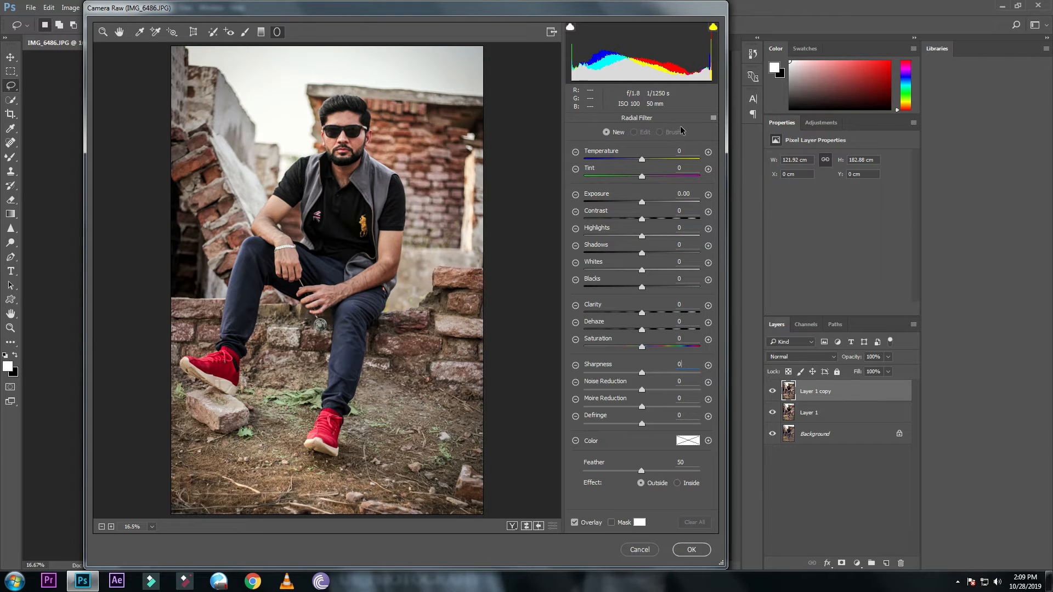
- Draw a radial filter ellipse around the man from head to knees and set its temperature to +5
{"action": "left_click_drag", "start_coordinate": [323, 145], "coordinate": [392, 248]}
{"action": "left_click_drag", "start_coordinate": [343, 204], "coordinate": [352, 292]}
{"action": "left_click", "coordinate": [646, 160]}
{"action": "left_click_drag", "start_coordinate": [645, 160], "coordinate": [649, 160]}
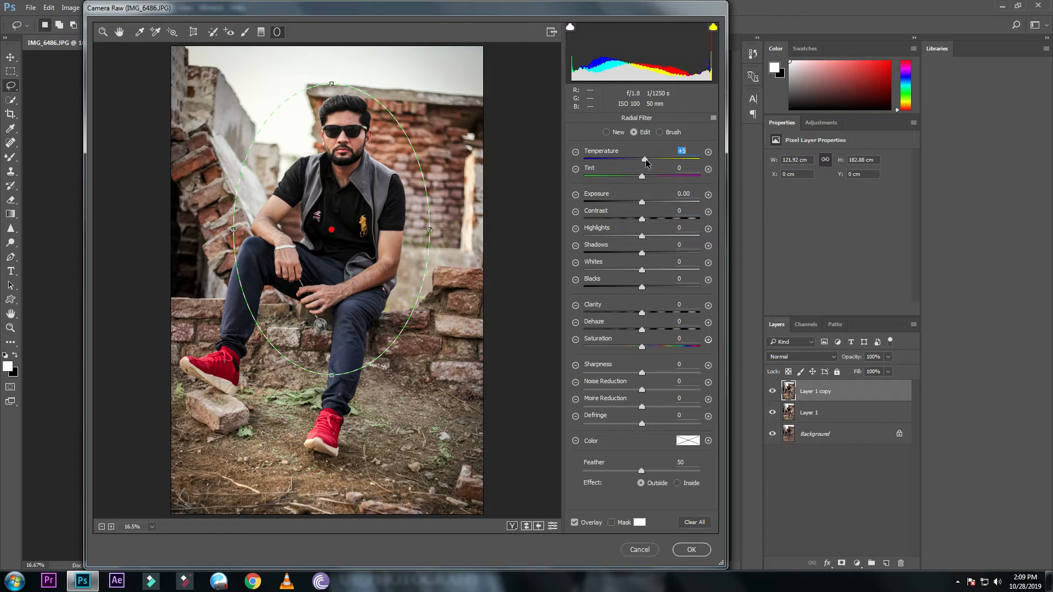
- Set the radial filter's exposure to +0.25, contrast +10, highlights -25, shadows +13, whites +13, blacks -16, clarity +16 and dehaze +9
{"action": "left_click_drag", "start_coordinate": [642, 204], "coordinate": [646, 225]}
{"action": "left_click", "coordinate": [632, 221]}
{"action": "left_click_drag", "start_coordinate": [642, 237], "coordinate": [648, 333]}
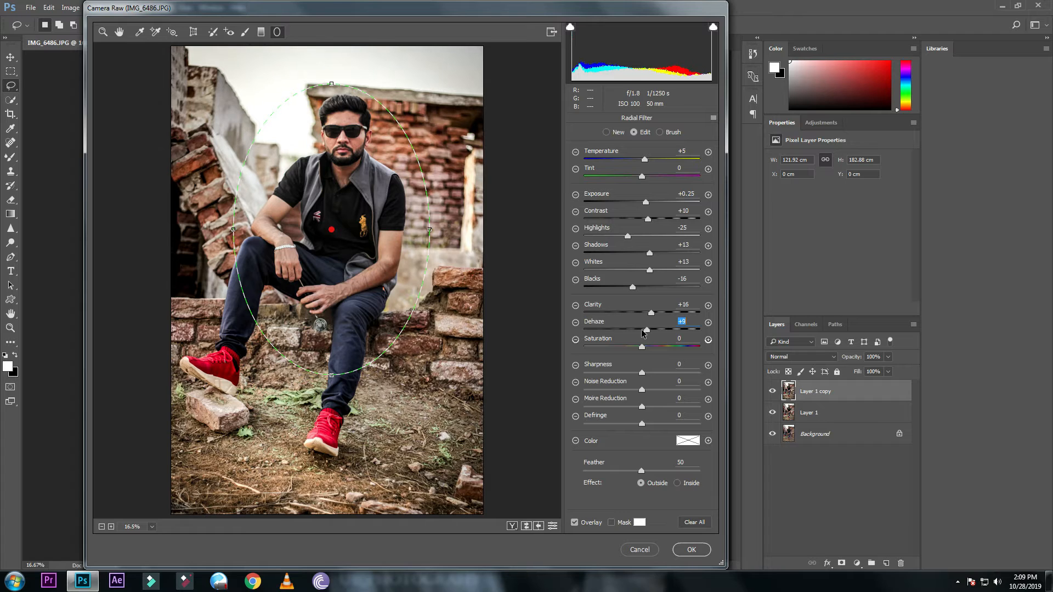
- Set the radial filter's saturation to -16 and sharpness to +10, and apply the Camera Raw edits
{"action": "left_click_drag", "start_coordinate": [636, 350], "coordinate": [648, 373]}
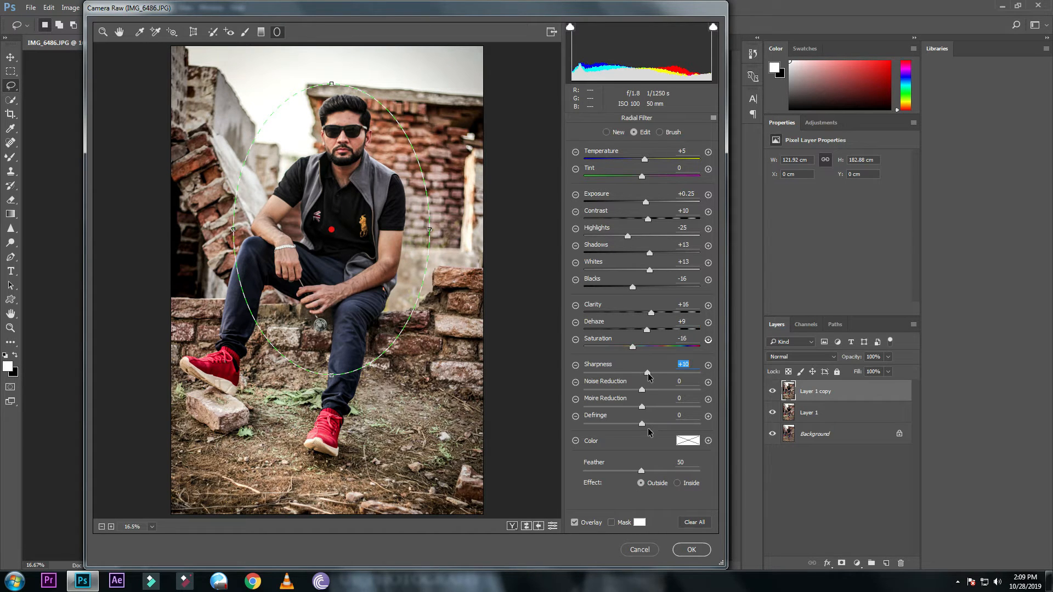
{"action": "left_click", "coordinate": [693, 550]}
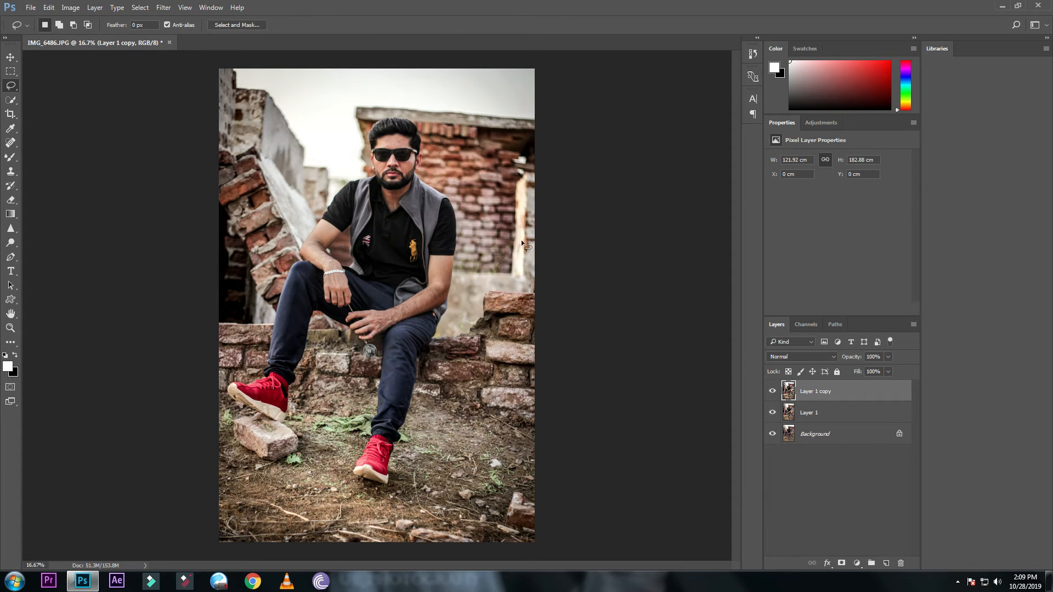
- Compare the original and edited photo by hiding and showing Layer 1 and Layer 1 copy
{"action": "left_click", "coordinate": [773, 391]}
{"action": "left_click", "coordinate": [772, 412]}
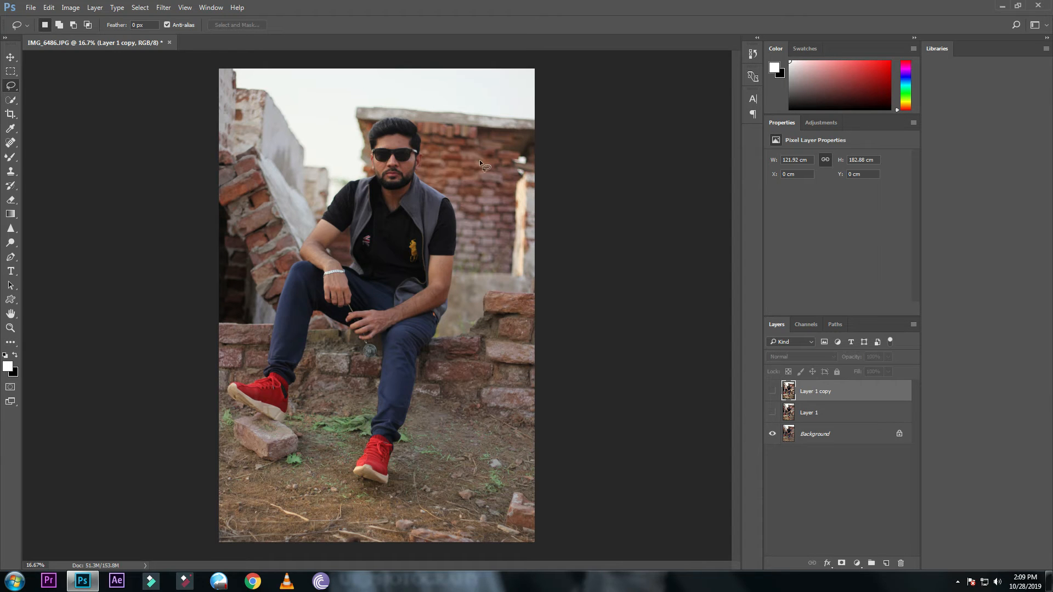
{"action": "left_click", "coordinate": [772, 414]}
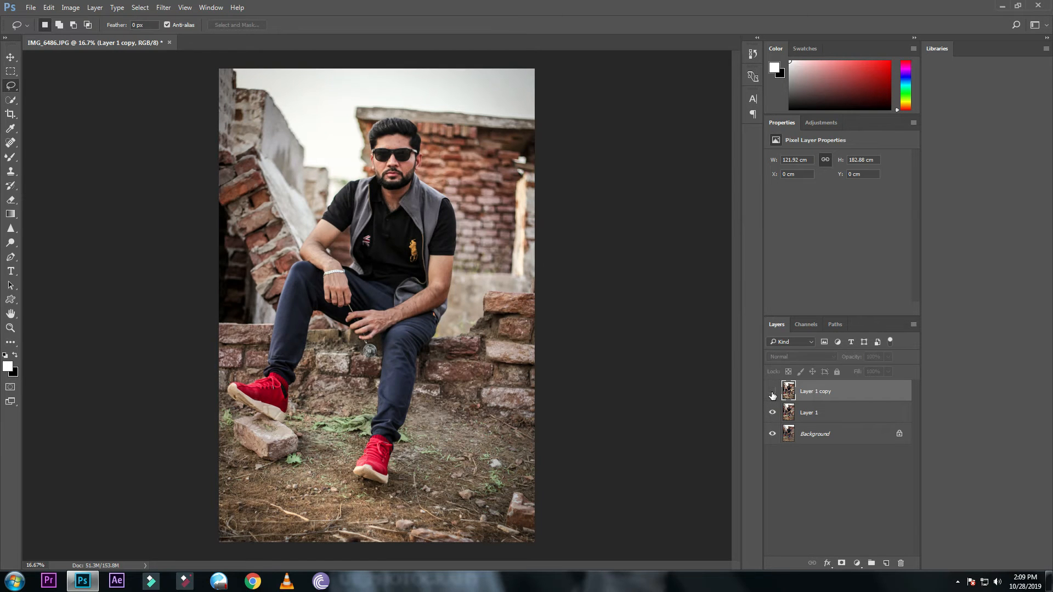
{"action": "left_click", "coordinate": [772, 391]}
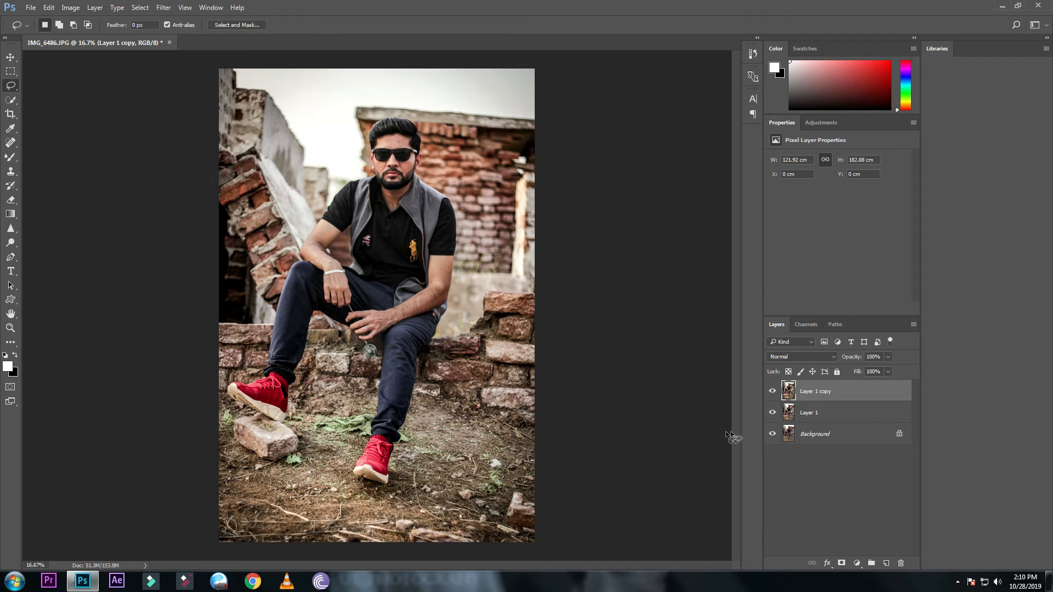
- Duplicate Layer 1 copy and paint over the man's face with the Camera Raw Adjustment Brush
{"action": "key", "text": "ctrl+j"}
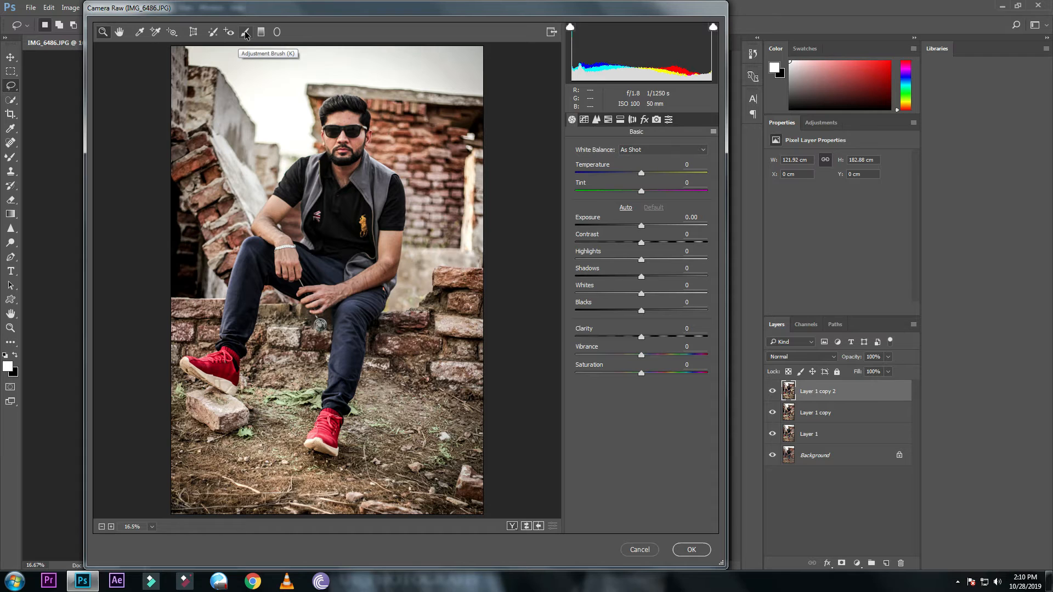
{"action": "left_click", "coordinate": [245, 34]}
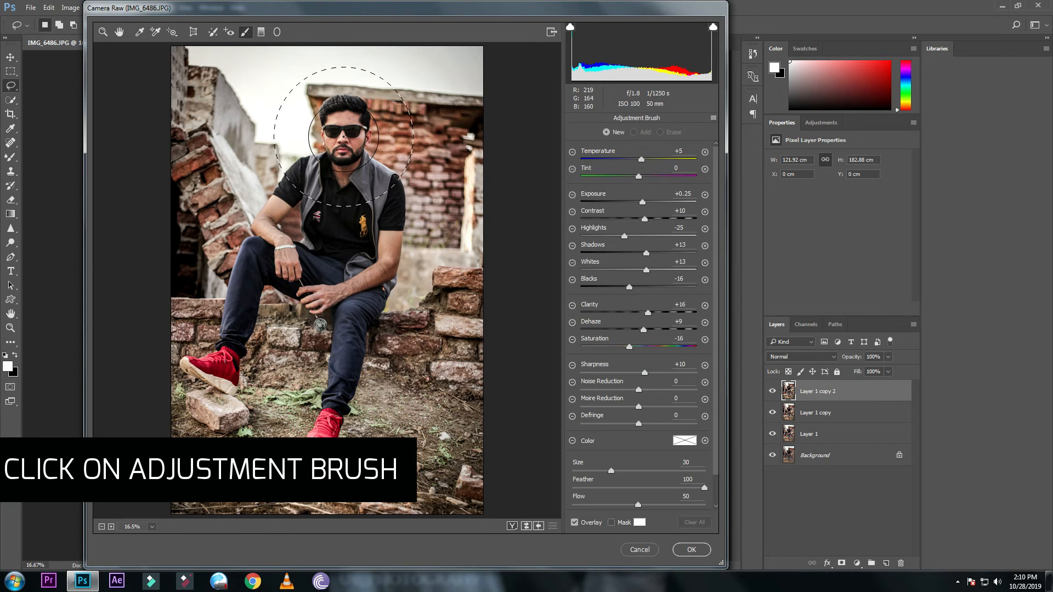
{"action": "left_click_drag", "start_coordinate": [351, 132], "coordinate": [347, 144]}
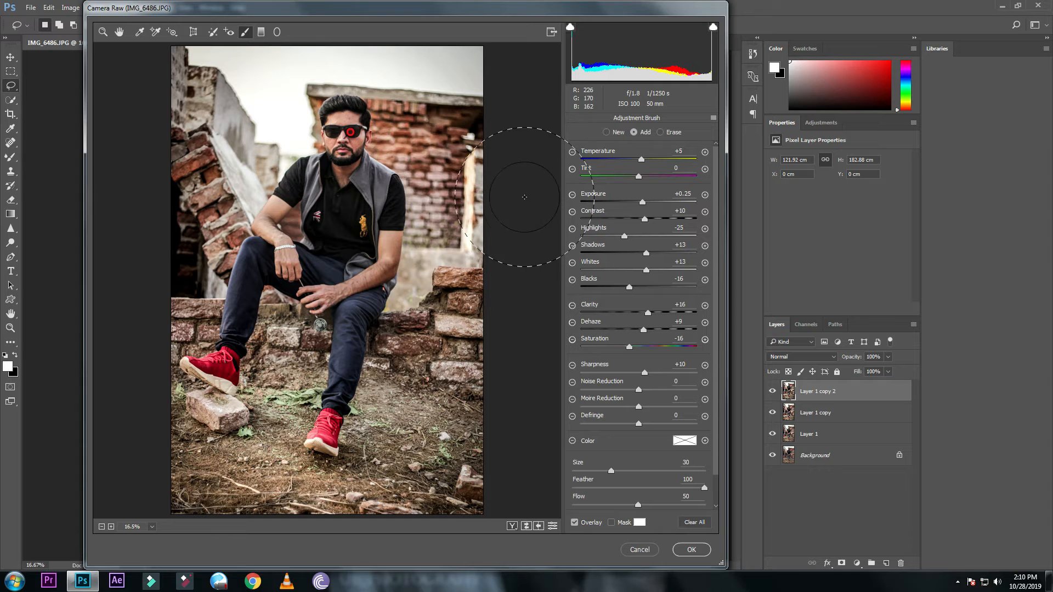
- Set the brushed face area's exposure to +1.55 and apply the Camera Raw edits
{"action": "left_click", "coordinate": [642, 202]}
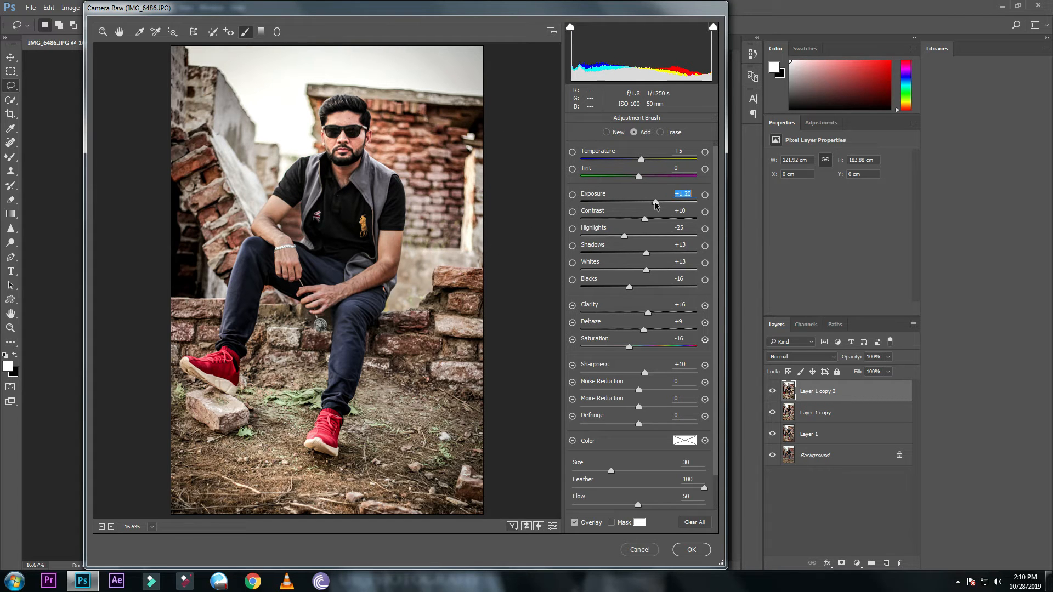
{"action": "left_click_drag", "start_coordinate": [655, 204], "coordinate": [662, 206]}
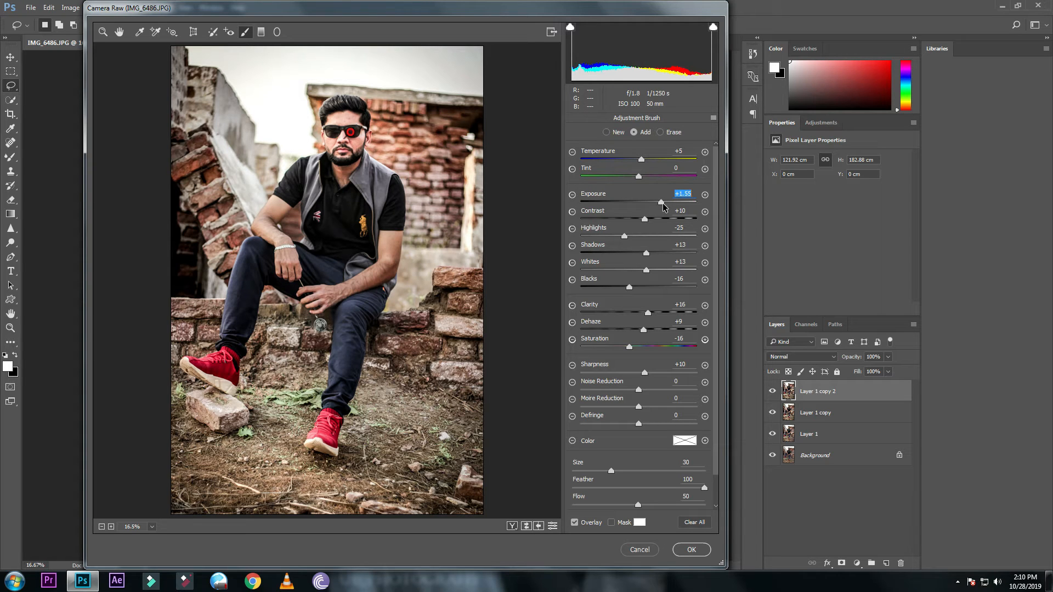
{"action": "left_click", "coordinate": [691, 550]}
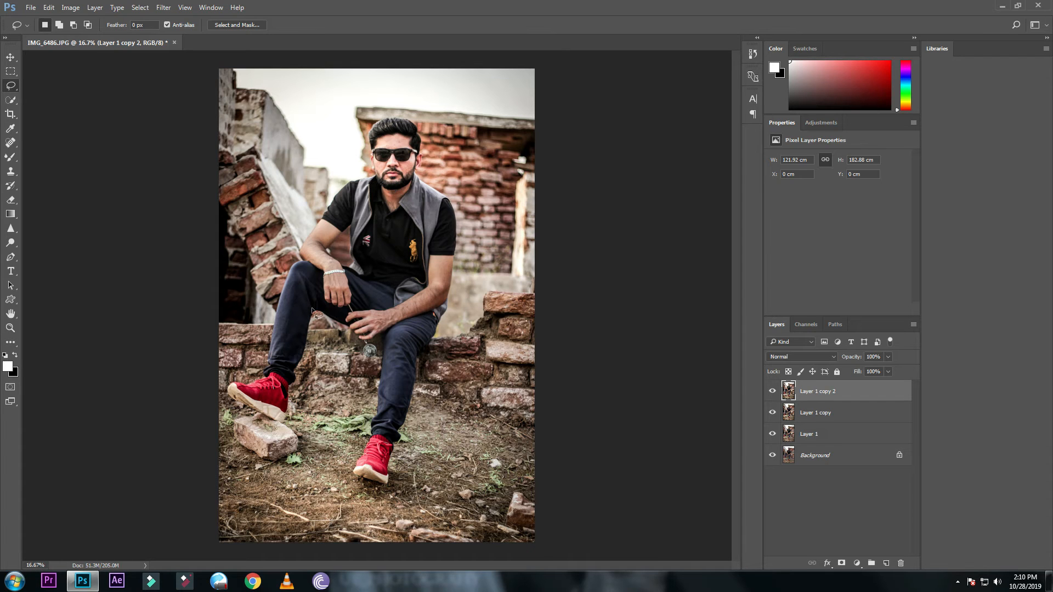
- Darken the ground along the photo's lower edge using the Burn Tool with a soft 1102 px brush
{"action": "left_click_drag", "start_coordinate": [14, 244], "coordinate": [49, 246]}
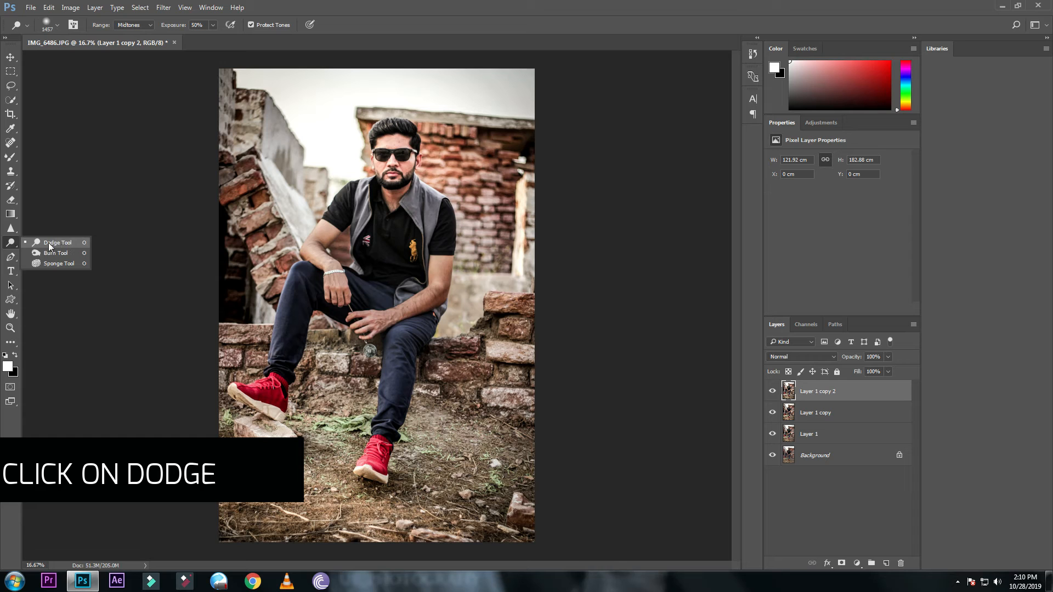
{"action": "left_click", "coordinate": [53, 245]}
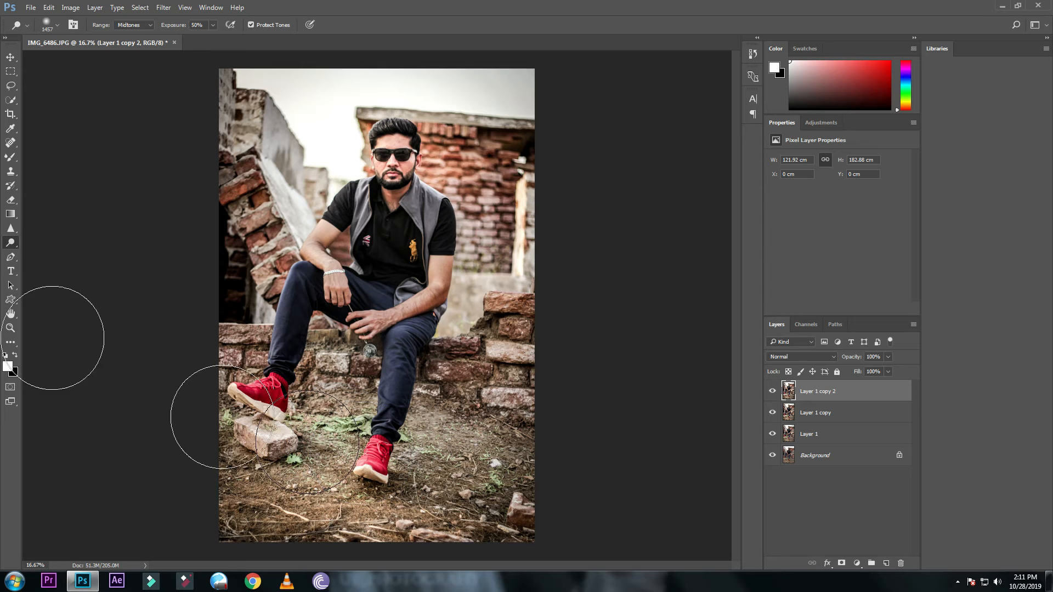
{"action": "right_click", "coordinate": [10, 242]}
{"action": "left_click", "coordinate": [44, 254]}
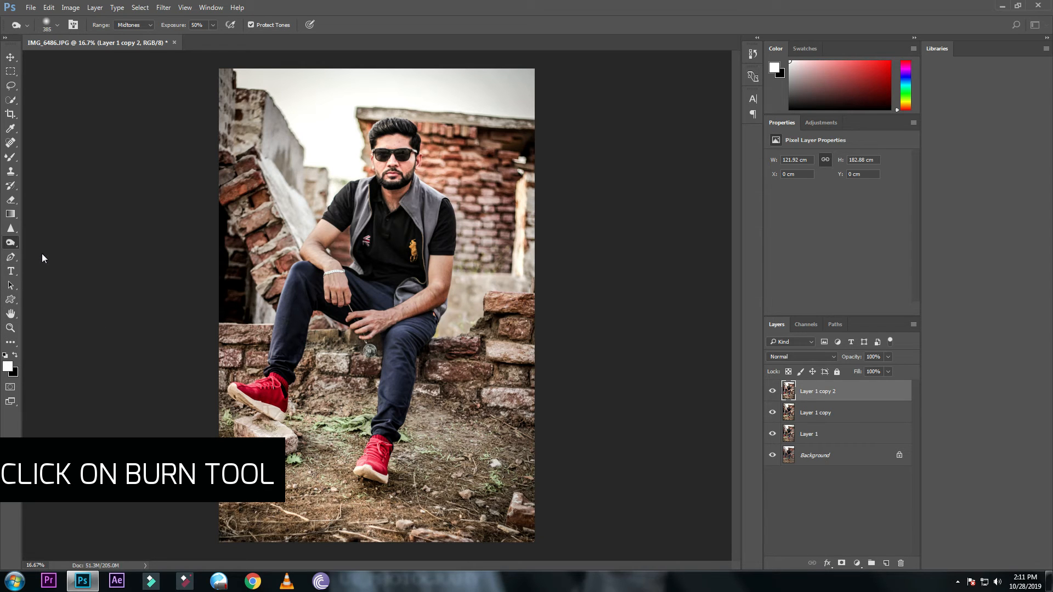
{"action": "right_click", "coordinate": [274, 500]}
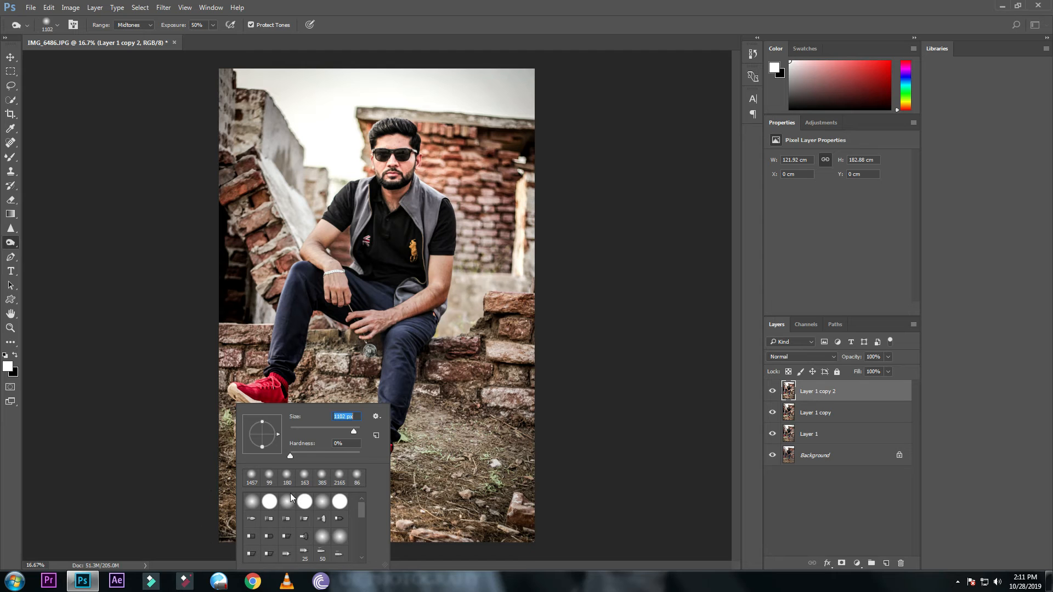
{"action": "left_click", "coordinate": [498, 484]}
{"action": "mouse_move", "coordinate": [498, 484]}
{"action": "left_mouse_down"}
{"action": "mouse_move", "coordinate": [432, 519]}
{"action": "mouse_move", "coordinate": [378, 526]}
{"action": "mouse_move", "coordinate": [305, 524]}
{"action": "mouse_move", "coordinate": [204, 489]}
{"action": "mouse_move", "coordinate": [224, 481]}
{"action": "mouse_move", "coordinate": [315, 516]}
{"action": "mouse_move", "coordinate": [512, 526]}
{"action": "left_mouse_up"}
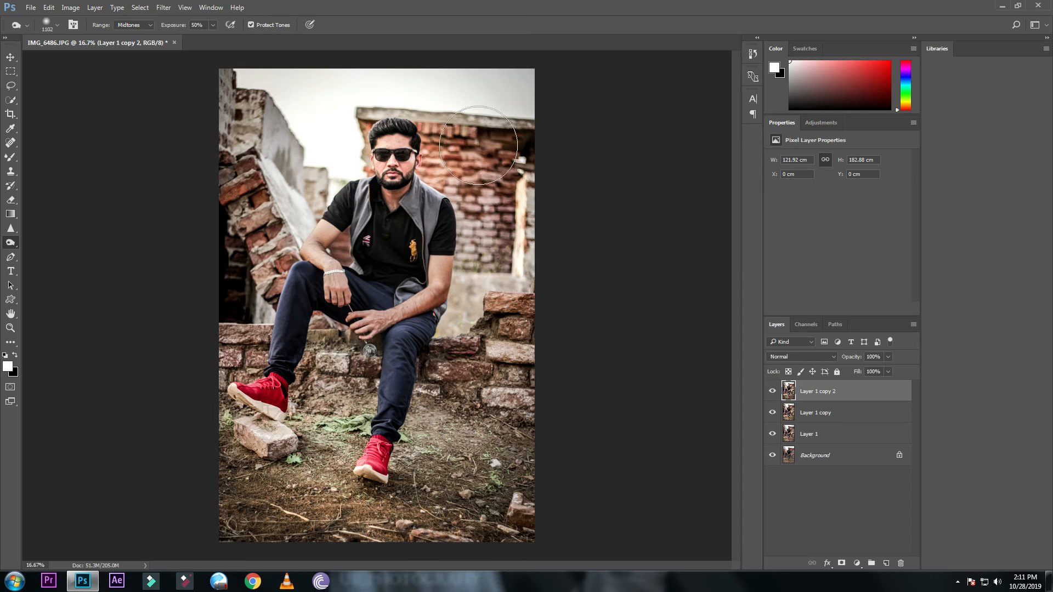
- Burn the brick walls behind and beside the man, including the low wall he sits on
{"action": "left_click", "coordinate": [465, 154]}
{"action": "left_click", "coordinate": [466, 156]}
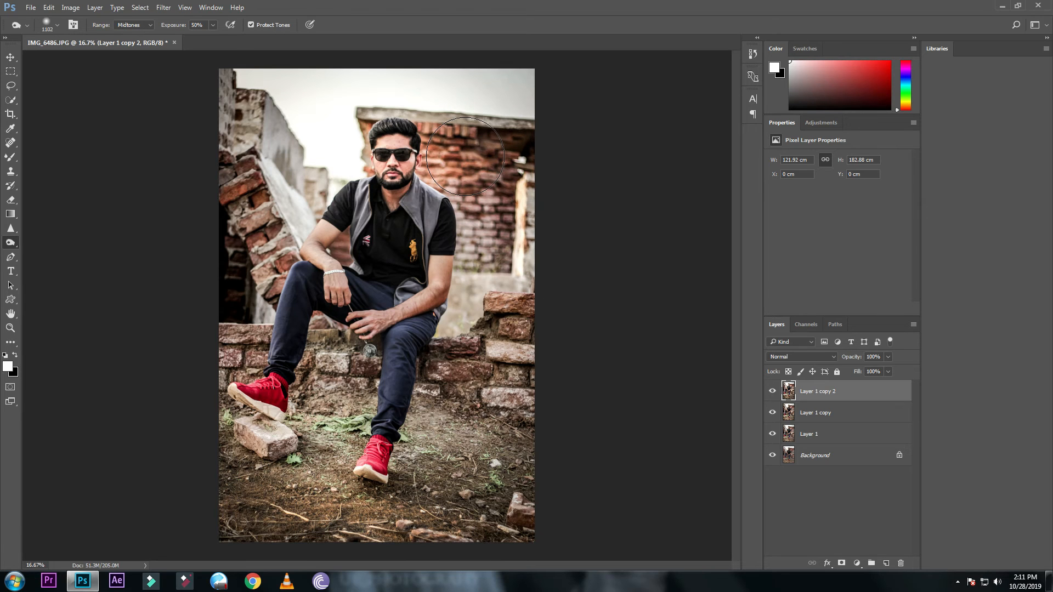
{"action": "mouse_move", "coordinate": [221, 203]}
{"action": "left_mouse_down"}
{"action": "mouse_move", "coordinate": [237, 213]}
{"action": "mouse_move", "coordinate": [231, 242]}
{"action": "left_mouse_up"}
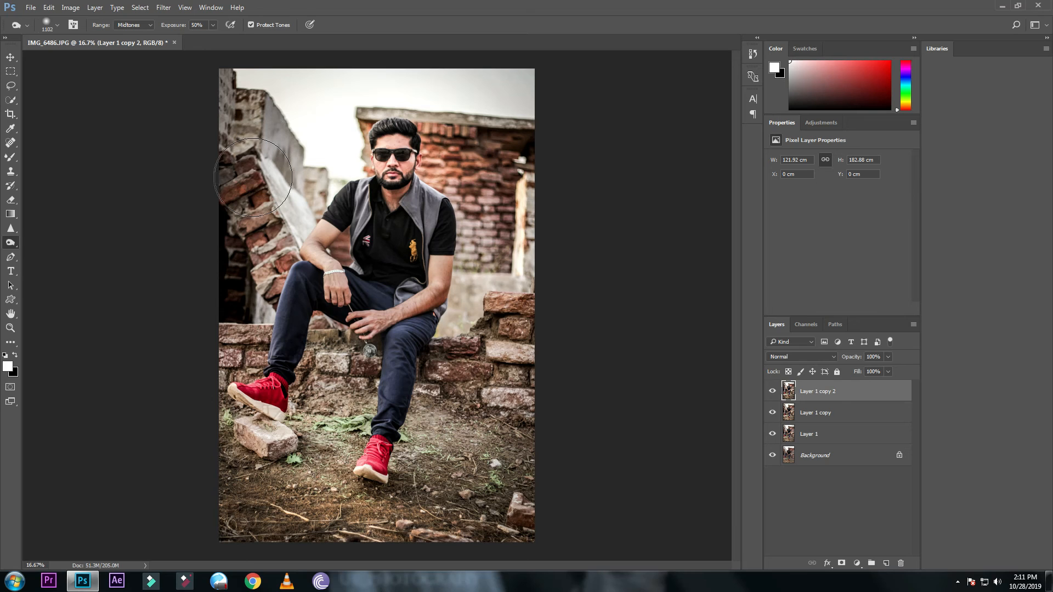
{"action": "left_click_drag", "start_coordinate": [517, 342], "coordinate": [510, 346]}
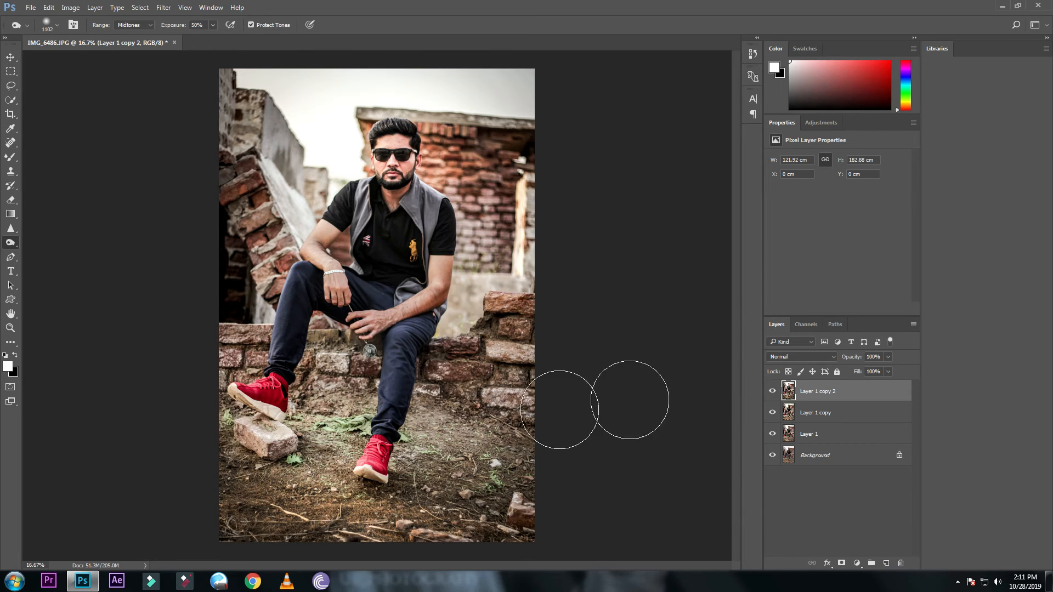
{"action": "left_click_drag", "start_coordinate": [346, 373], "coordinate": [337, 376]}
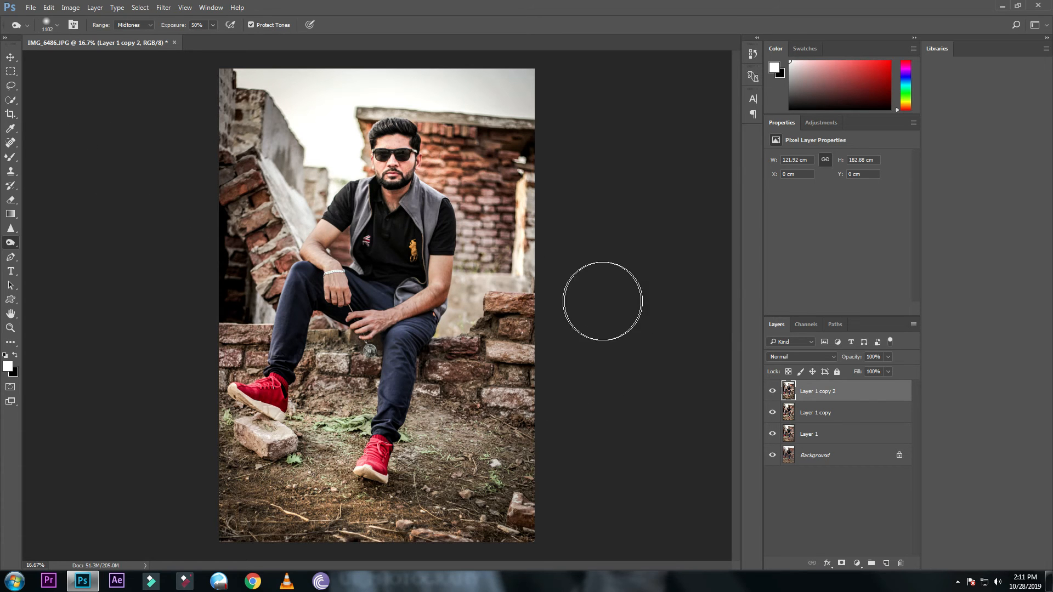
- Duplicate Layer 1 copy 2 and remove the blemishes on the man's forehead and cheeks with the Spot Healing Brush
{"action": "left_click", "coordinate": [10, 328]}
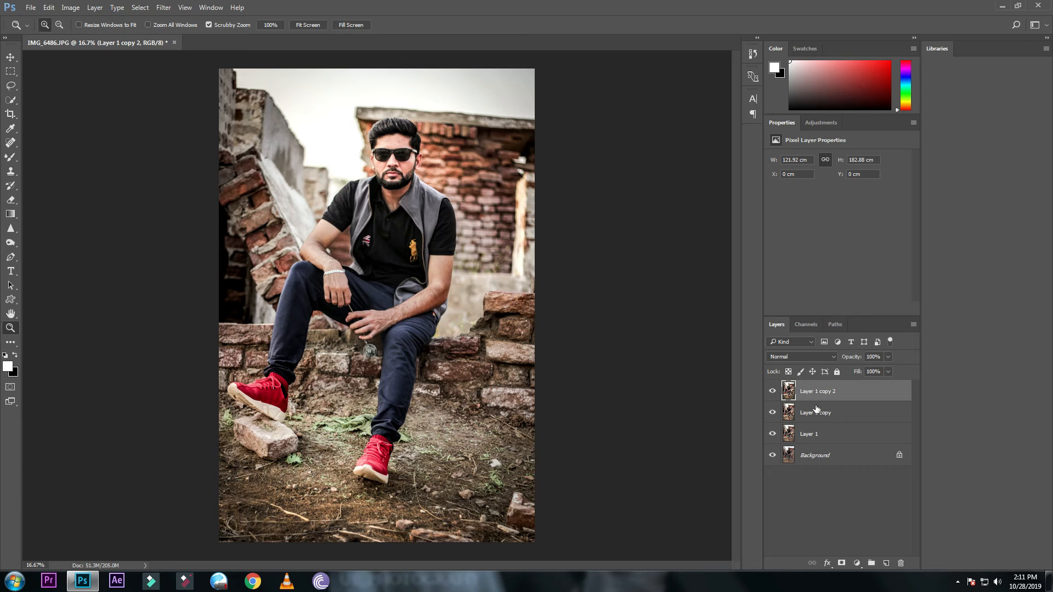
{"action": "left_click_drag", "start_coordinate": [808, 391], "coordinate": [884, 562]}
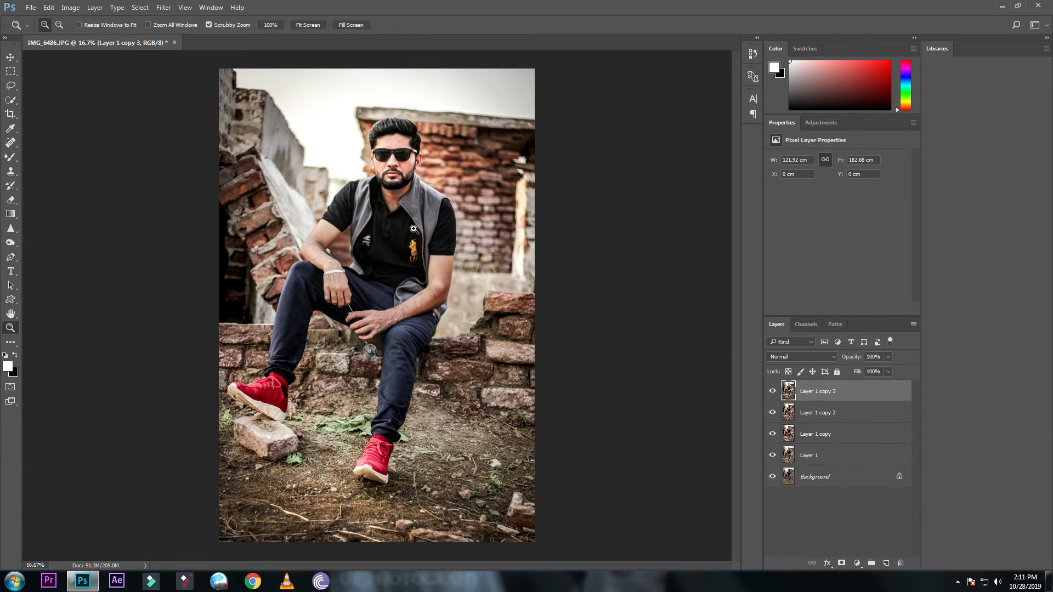
{"action": "left_click_drag", "start_coordinate": [346, 112], "coordinate": [407, 175]}
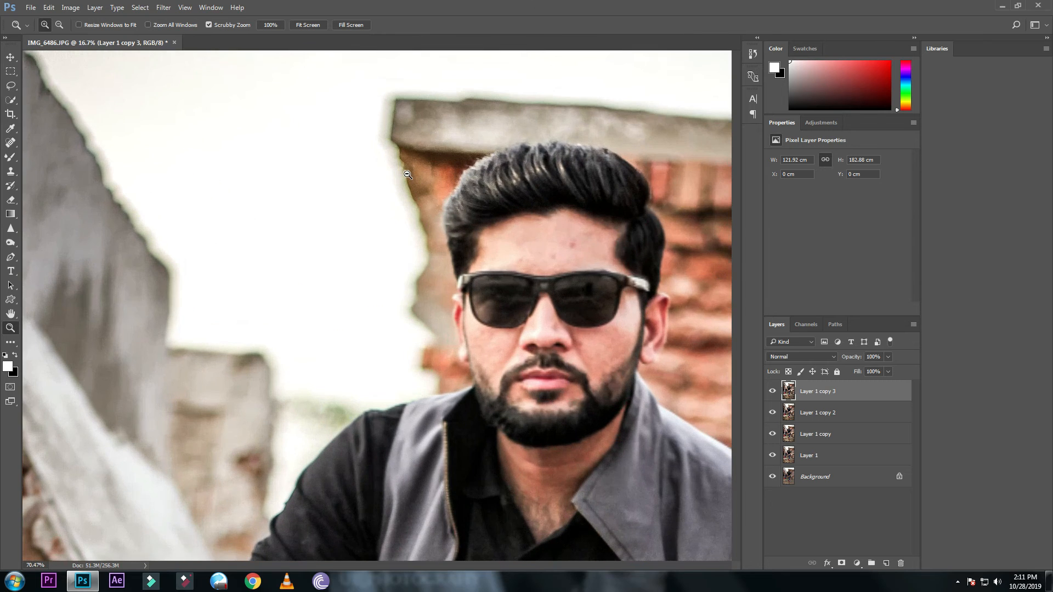
{"action": "left_click_drag", "start_coordinate": [421, 566], "coordinate": [462, 571]}
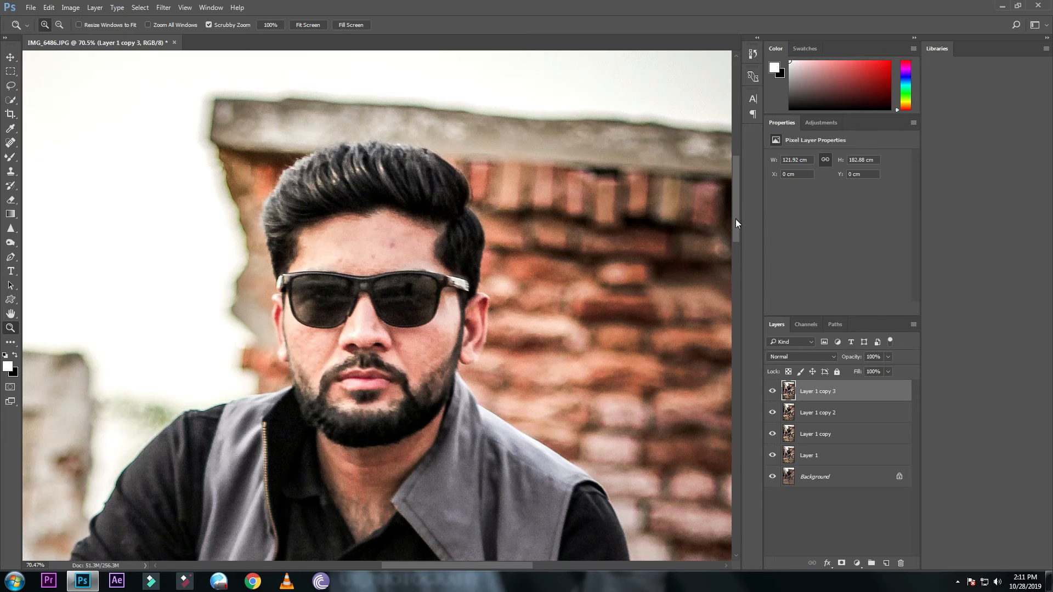
{"action": "scroll", "coordinate": [736, 220], "scroll_direction": "down", "scroll_amount": 2}
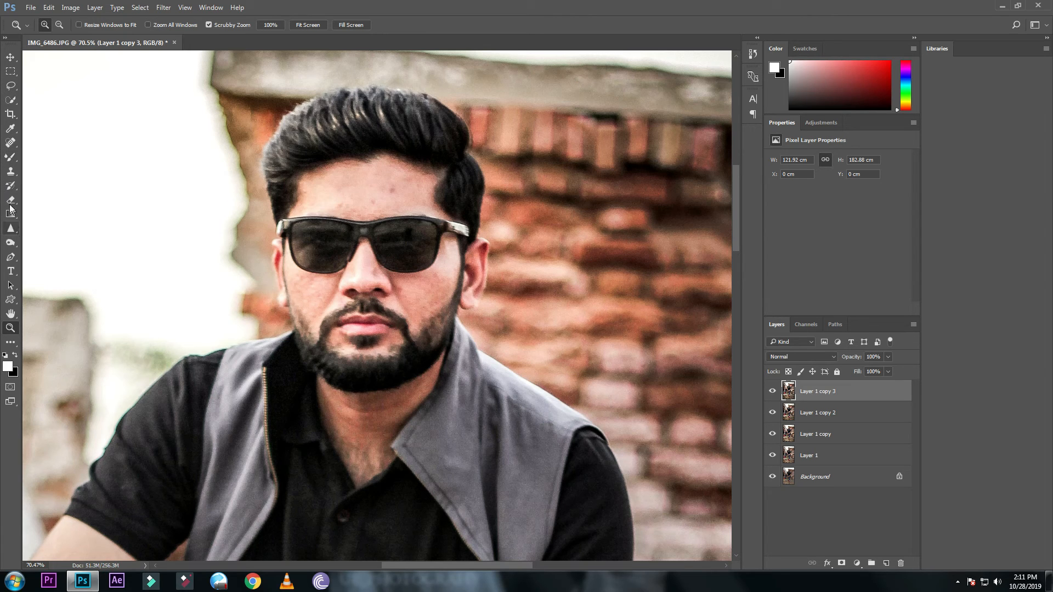
{"action": "left_click", "coordinate": [11, 142]}
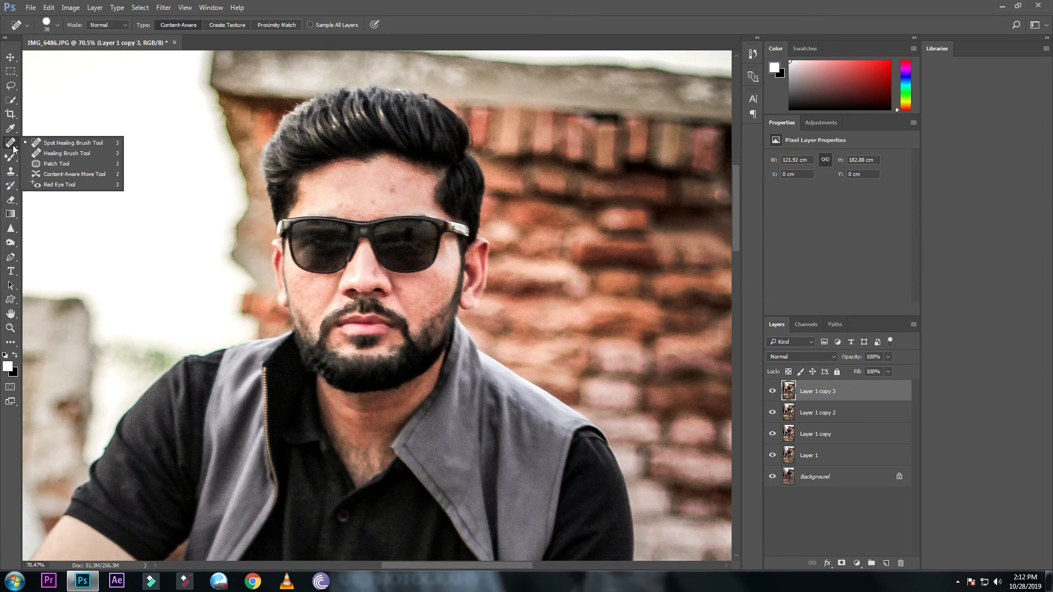
{"action": "left_click", "coordinate": [54, 145]}
{"action": "left_click", "coordinate": [344, 209]}
{"action": "left_click", "coordinate": [344, 206]}
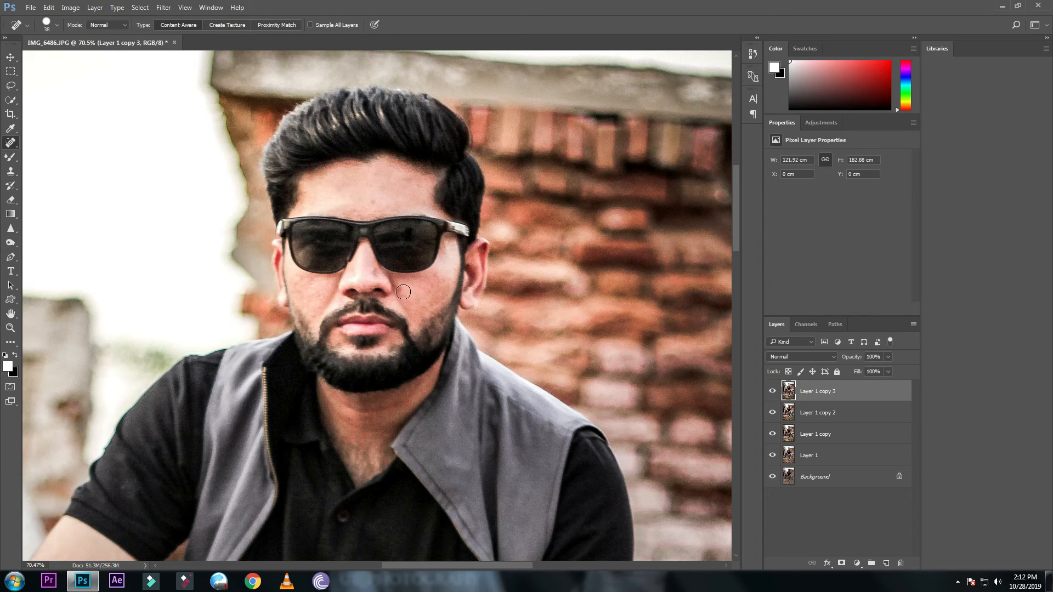
{"action": "left_click", "coordinate": [319, 289]}
{"action": "left_click", "coordinate": [429, 302]}
{"action": "scroll", "coordinate": [423, 260], "scroll_direction": "down", "scroll_amount": 2}
{"action": "scroll", "coordinate": [424, 260], "scroll_direction": "down", "scroll_amount": 5}
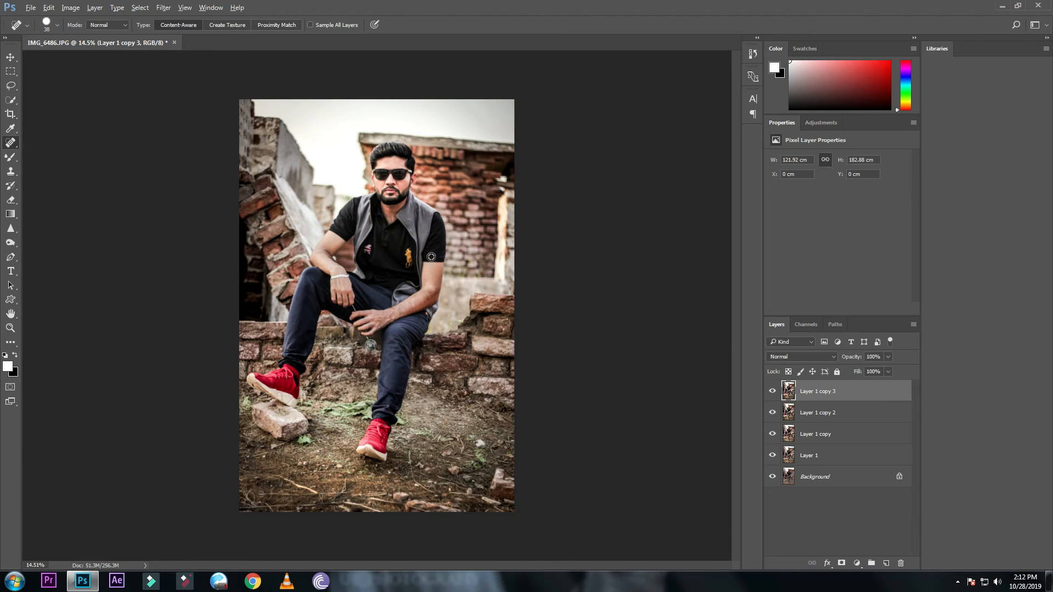
- Set the Type tool's font size to 100 pt
{"action": "scroll", "coordinate": [431, 257], "scroll_direction": "up", "scroll_amount": 1}
{"action": "key", "text": "t"}
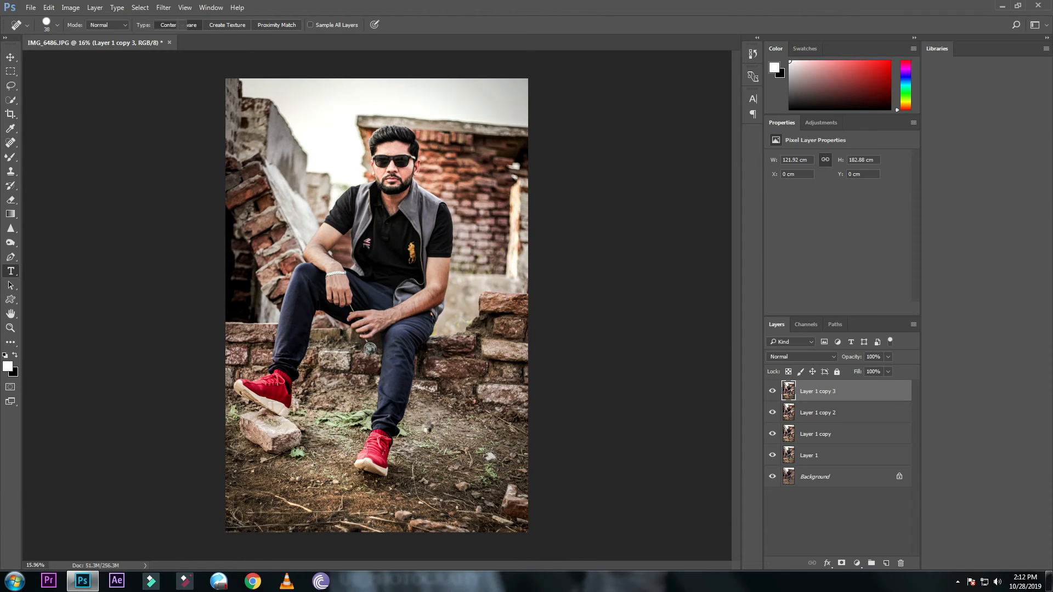
{"action": "left_click", "coordinate": [570, 483]}
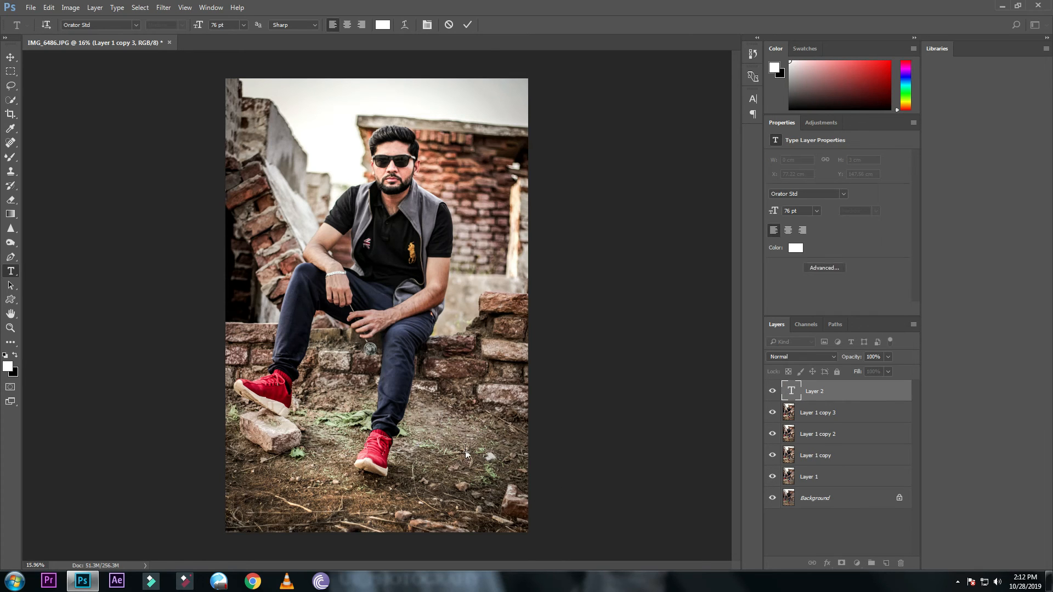
{"action": "key", "text": "Escape"}
{"action": "left_click", "coordinate": [244, 26]}
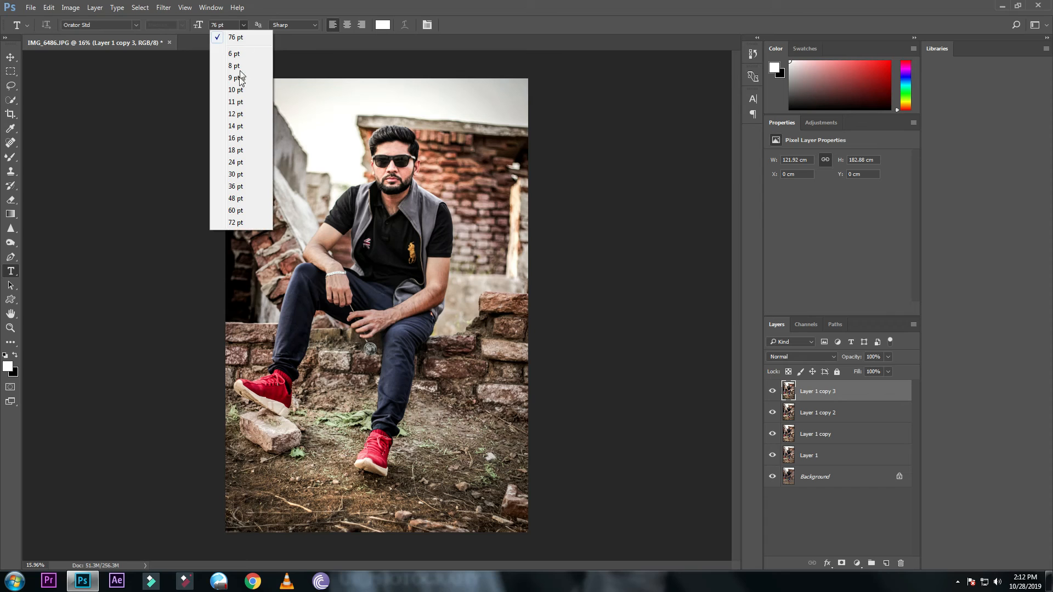
{"action": "left_click", "coordinate": [216, 26]}
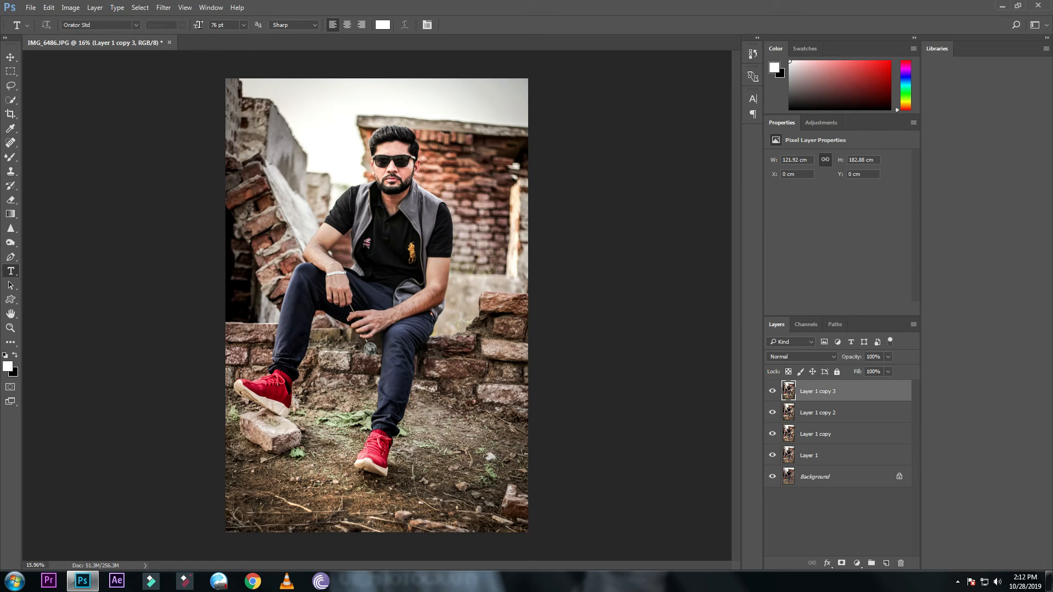
{"action": "type", "text": "100"}
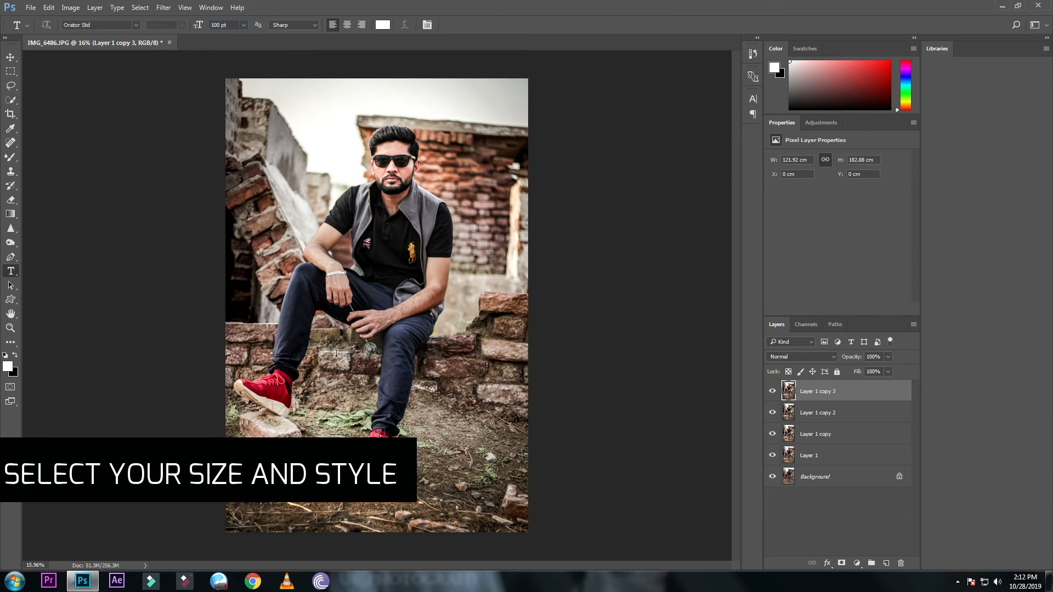
- Add the white text UB_PHOTOGRAPHY over the ground and move it onto the brick wall beside the man's face
{"action": "left_click", "coordinate": [375, 510]}
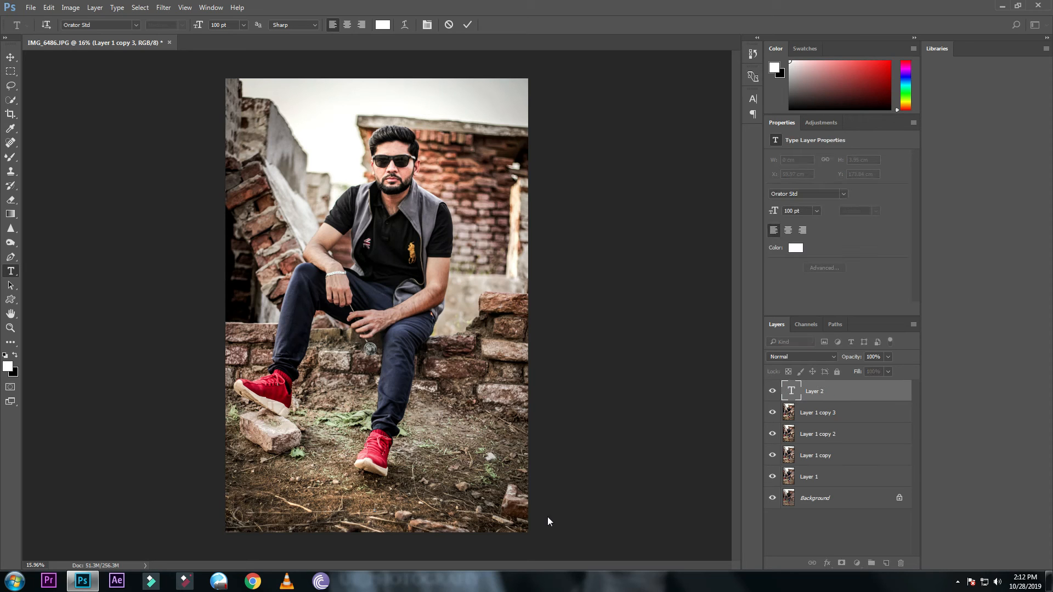
{"action": "type", "text": "JB"}
{"action": "type", "text": "_"}
{"action": "type", "text": "PHOTO"}
{"action": "type", "text": "GRAP"}
{"action": "type", "text": "HY"}
{"action": "key", "text": "ctrl+Return"}
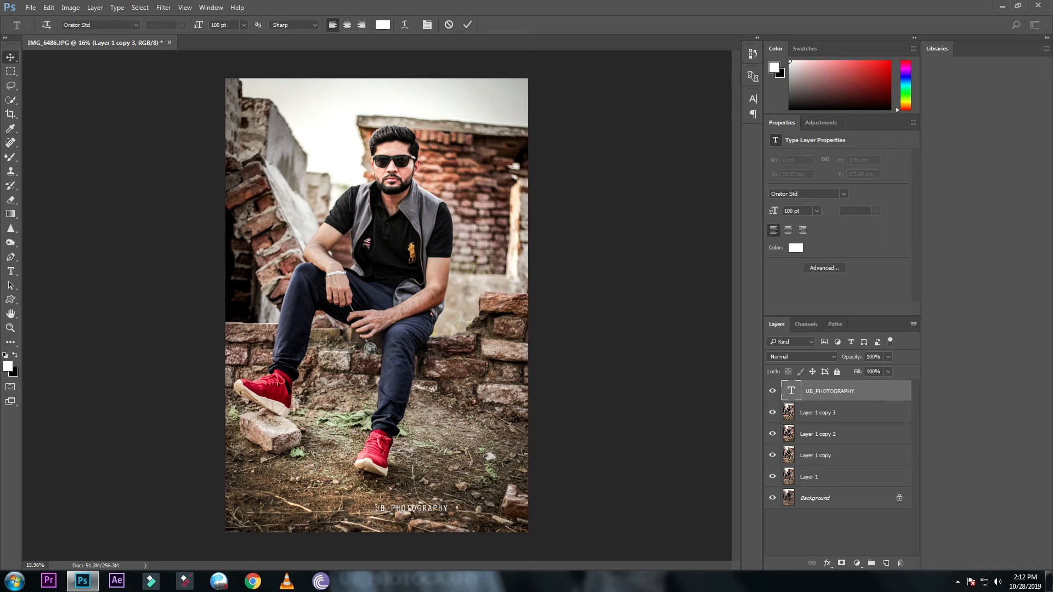
{"action": "key", "text": "v"}
{"action": "left_click_drag", "start_coordinate": [426, 515], "coordinate": [478, 184]}
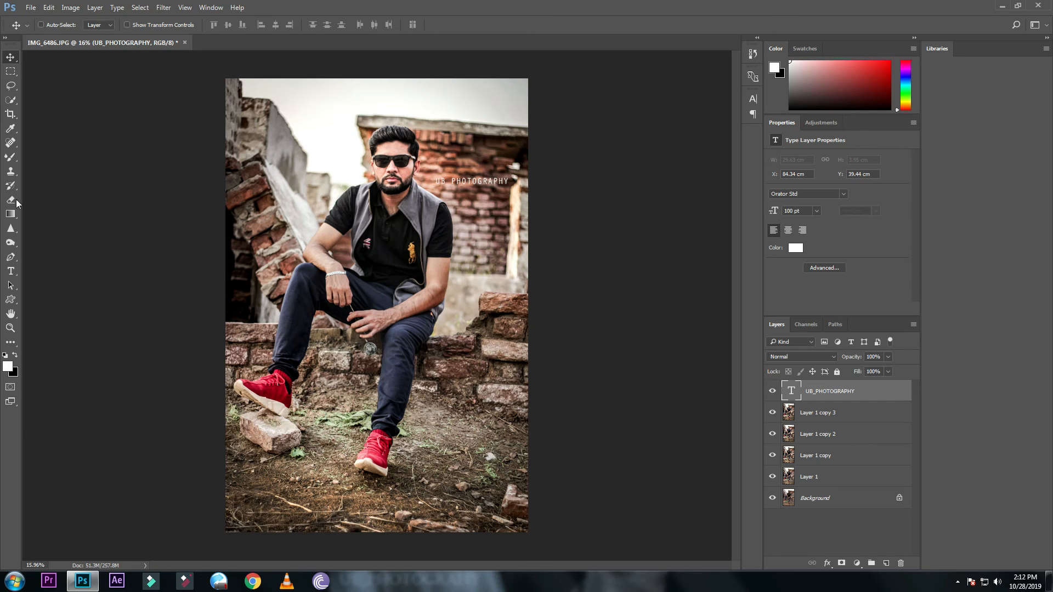
- Set the UB_PHOTOGRAPHY text size to 80 pt and shift it slightly to the right on the brick wall
{"action": "left_click", "coordinate": [12, 271]}
{"action": "left_click", "coordinate": [478, 180]}
{"action": "key", "text": "ctrl+a"}
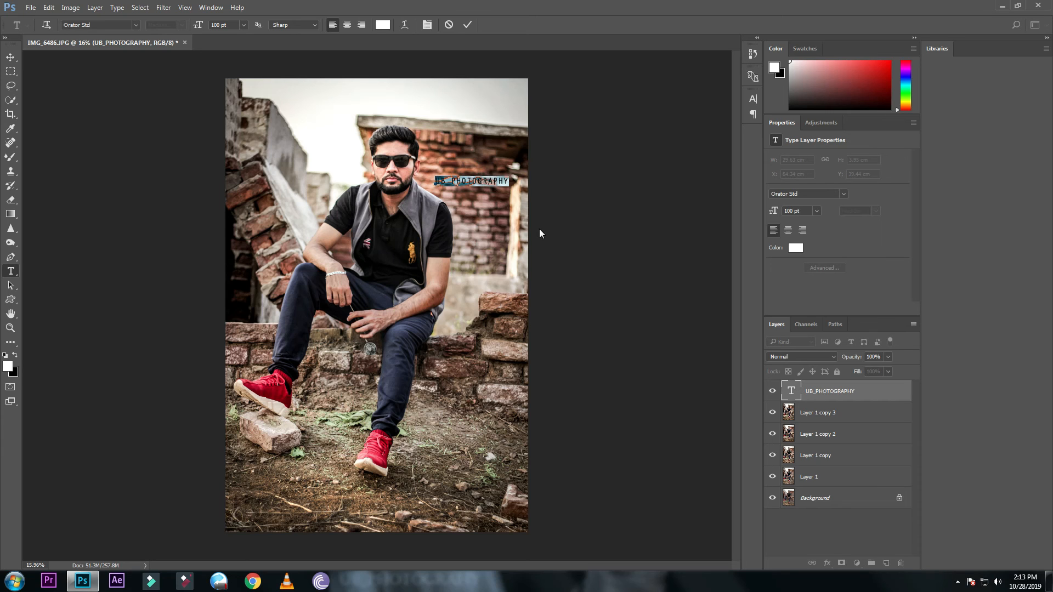
{"action": "left_click", "coordinate": [243, 24]}
{"action": "left_click", "coordinate": [242, 25]}
{"action": "double_click", "coordinate": [218, 26]}
{"action": "type", "text": "8pt"}
{"action": "type", "text": "0"}
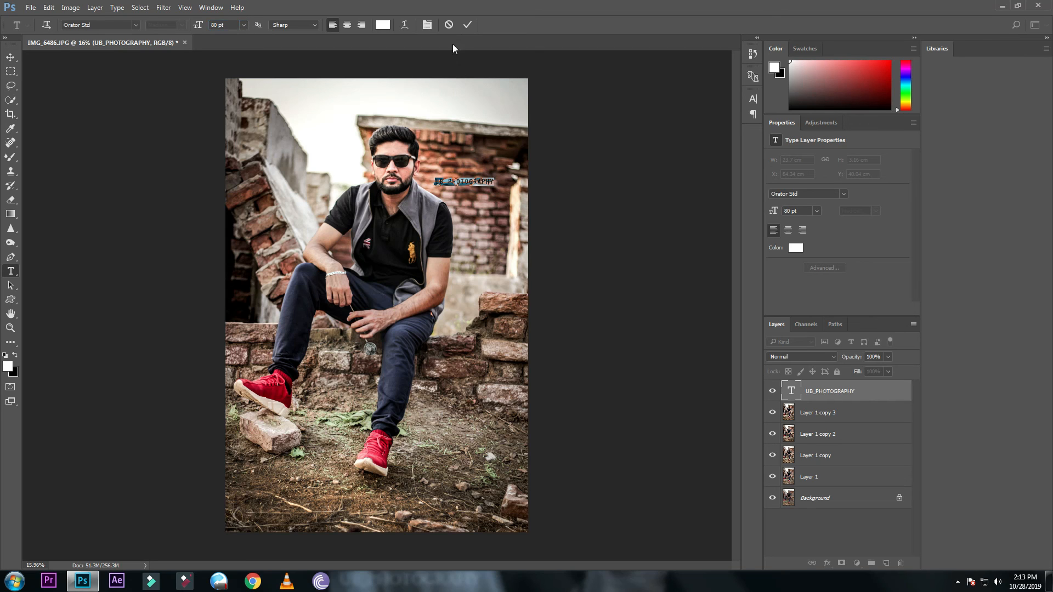
{"action": "left_click", "coordinate": [467, 25]}
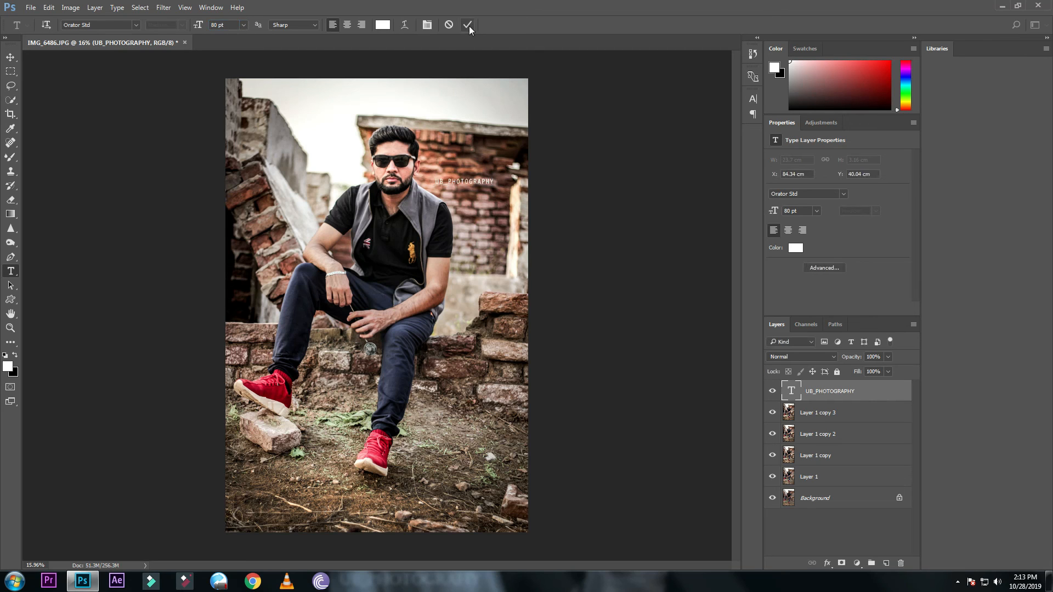
{"action": "left_click", "coordinate": [10, 57]}
{"action": "left_click_drag", "start_coordinate": [455, 181], "coordinate": [475, 184]}
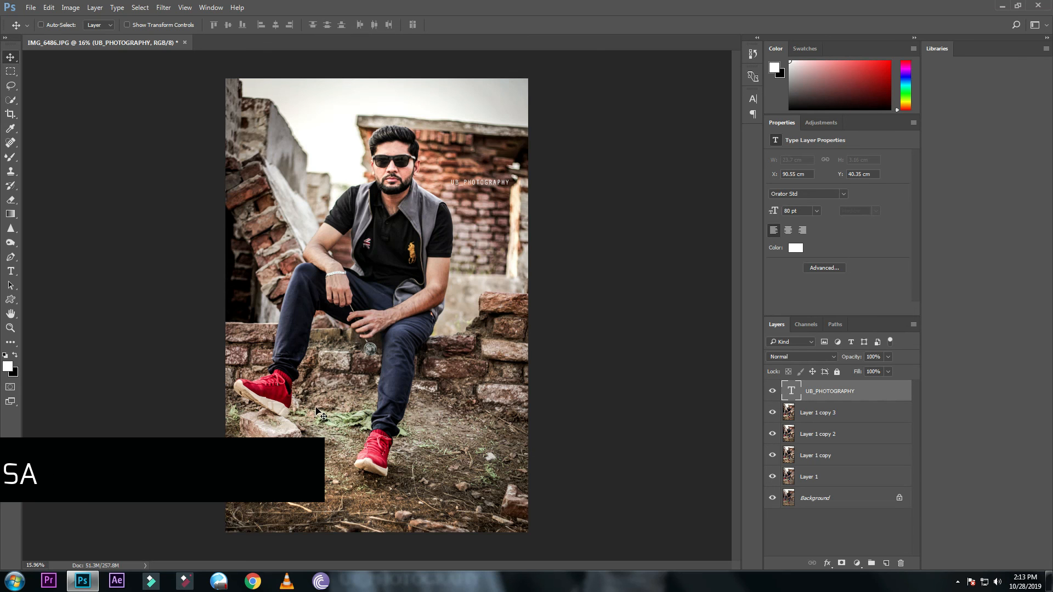
- Set up saving a copy of the portrait to the Desktop in JPEG format
{"action": "key", "text": "ctrl+shift+s"}
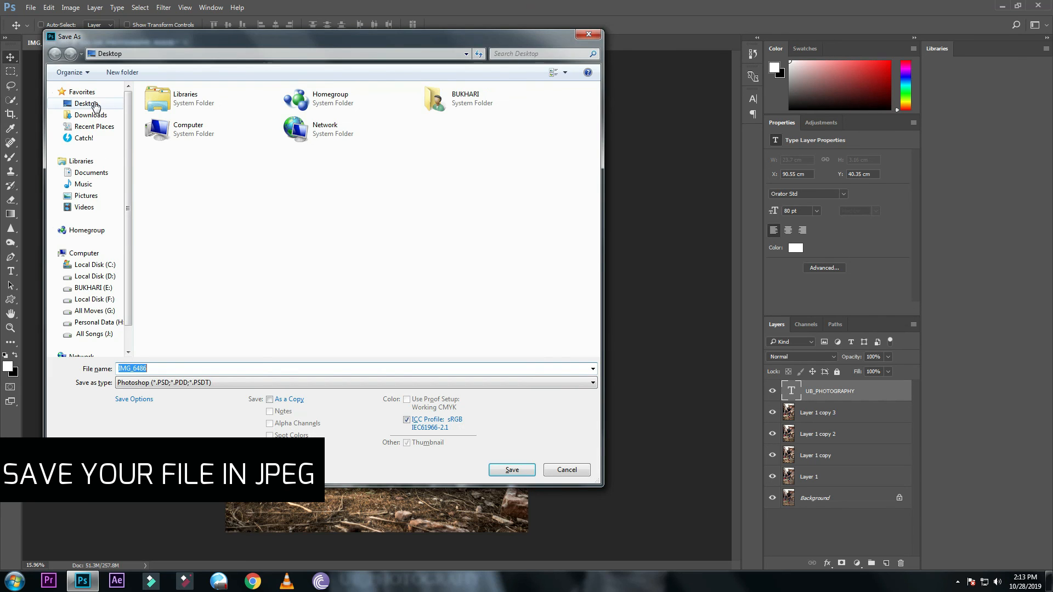
{"action": "left_click", "coordinate": [180, 384]}
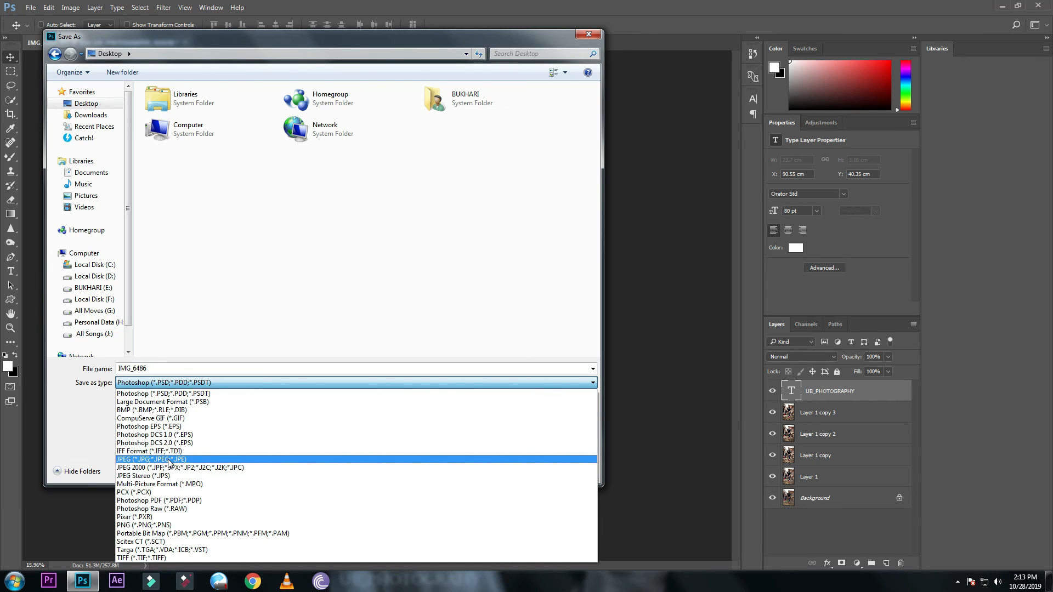
{"action": "left_click", "coordinate": [165, 459]}
- Name the file New Model Photography 1.0 and save it at High JPEG quality 8 with the Baseline ("Standard") format
{"action": "double_click", "coordinate": [158, 369]}
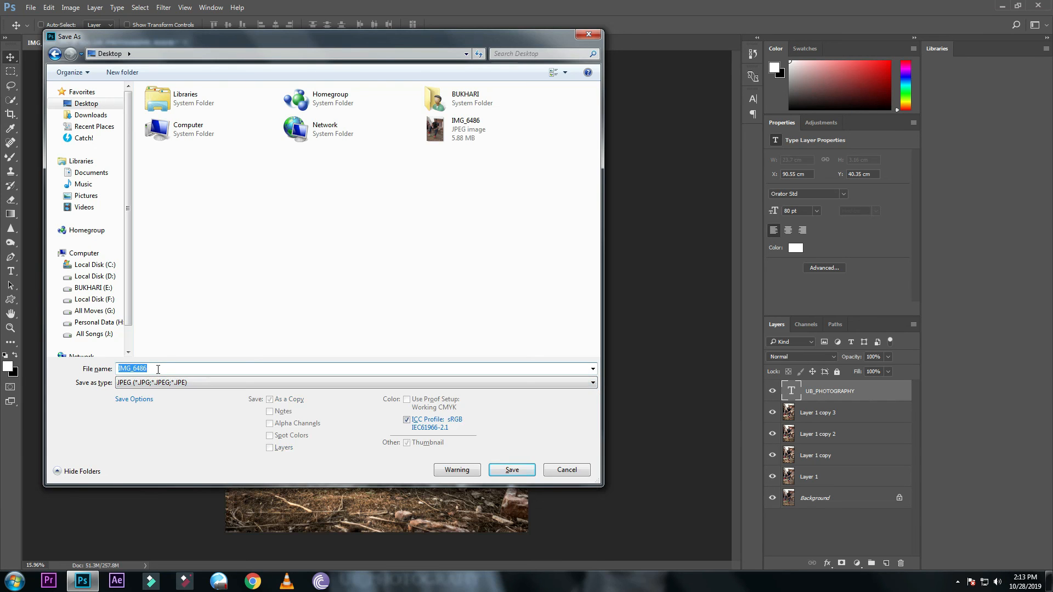
{"action": "type", "text": "nEW"}
{"action": "key", "text": "BackSpace"}
{"action": "key", "text": "BackSpace"}
{"action": "key", "text": "BackSpace"}
{"action": "type", "text": "N"}
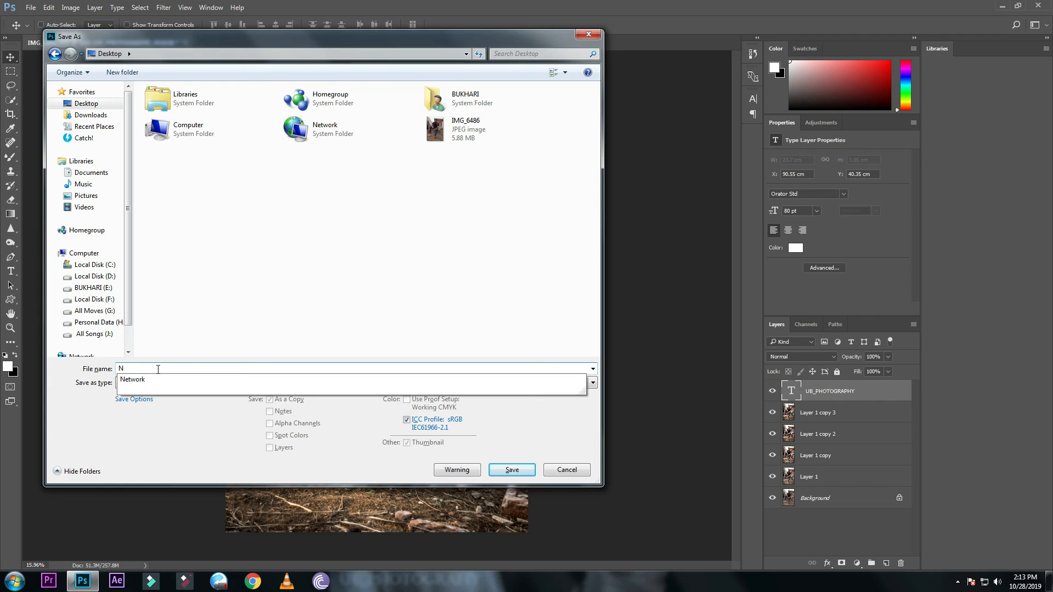
{"action": "type", "text": "ew Model Photo"}
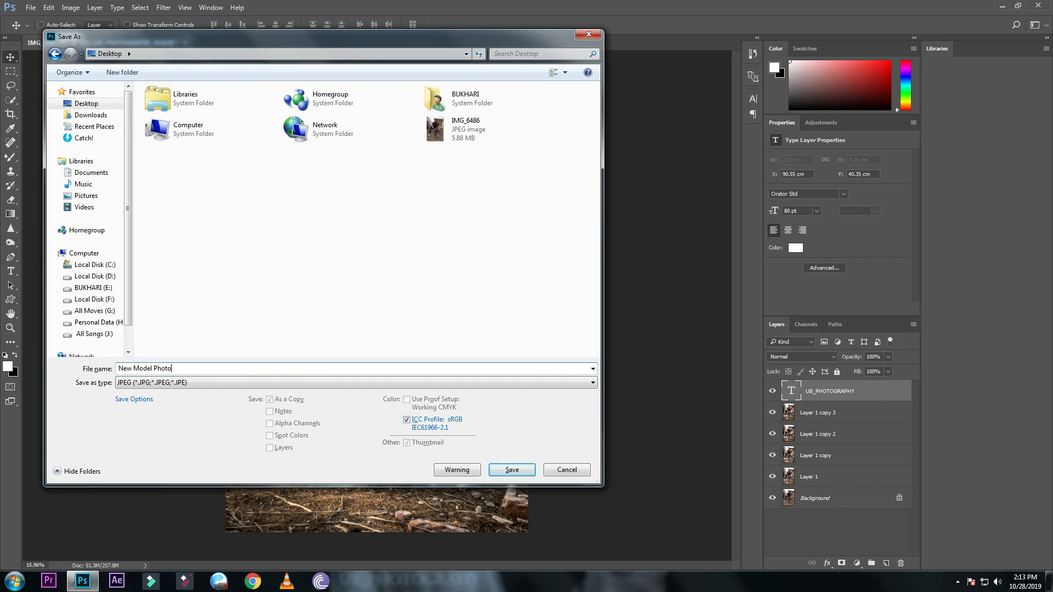
{"action": "type", "text": "graphy 1.0"}
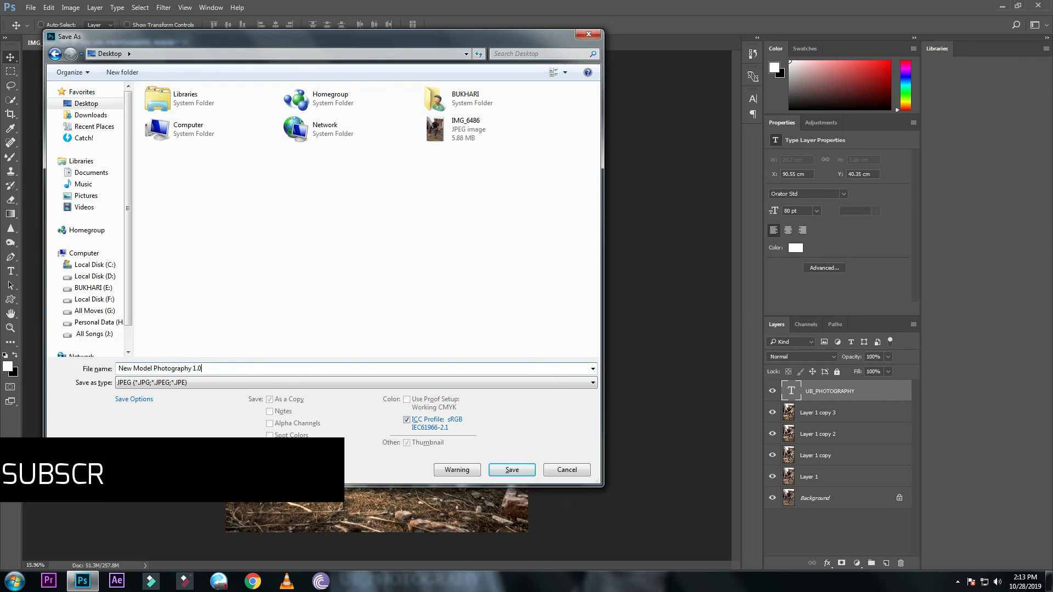
{"action": "key", "text": "Return"}
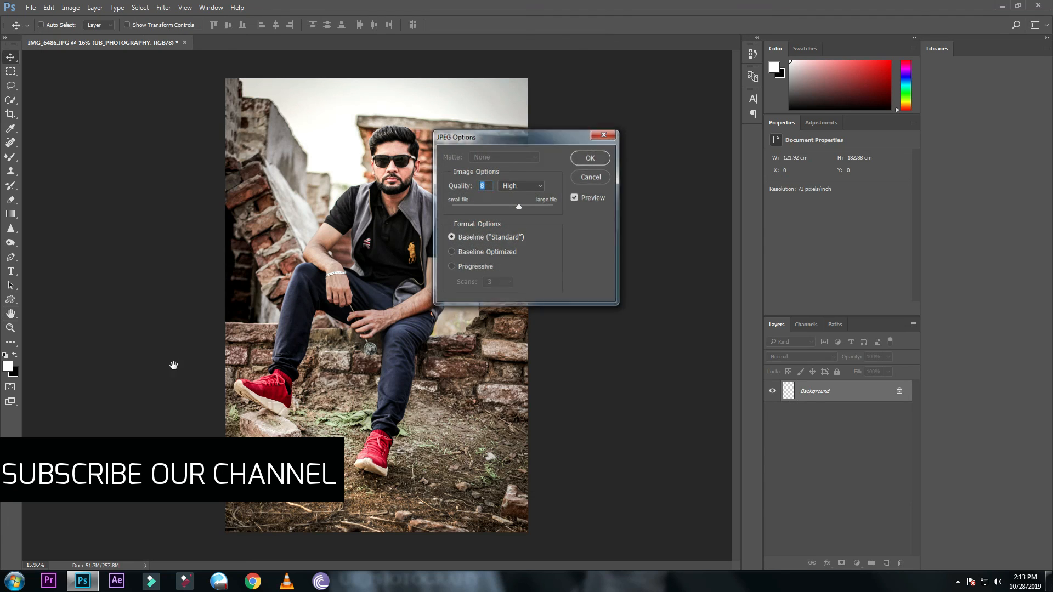
{"action": "key", "text": "Return"}
- Switch to the desktop, refresh it, and open the saved New Model Photography 1.0 image in Windows Photo Viewer
{"action": "left_click", "coordinate": [1001, 7]}
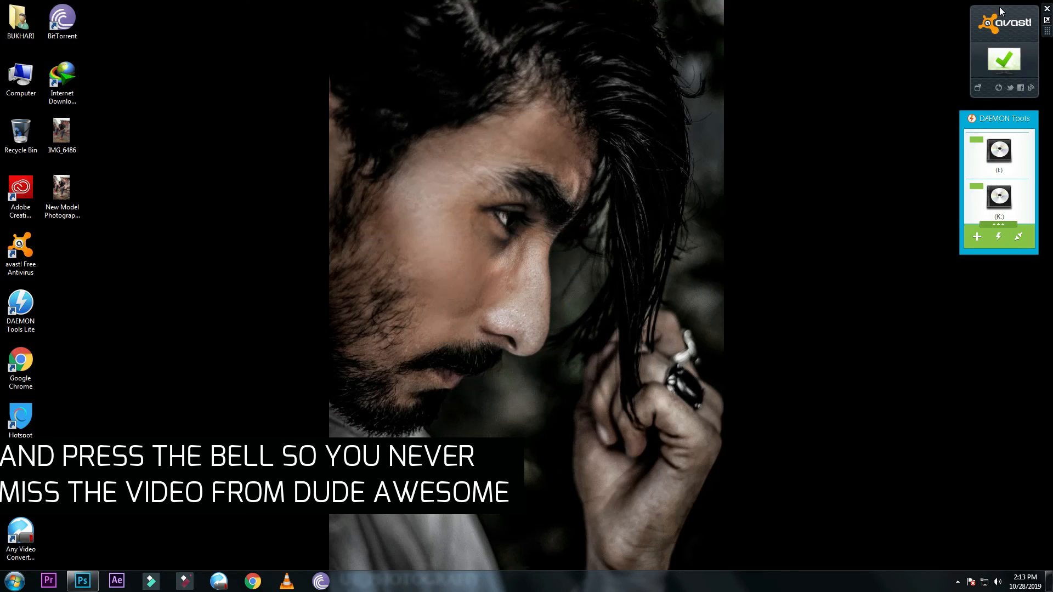
{"action": "right_click", "coordinate": [301, 153]}
{"action": "left_click", "coordinate": [332, 183]}
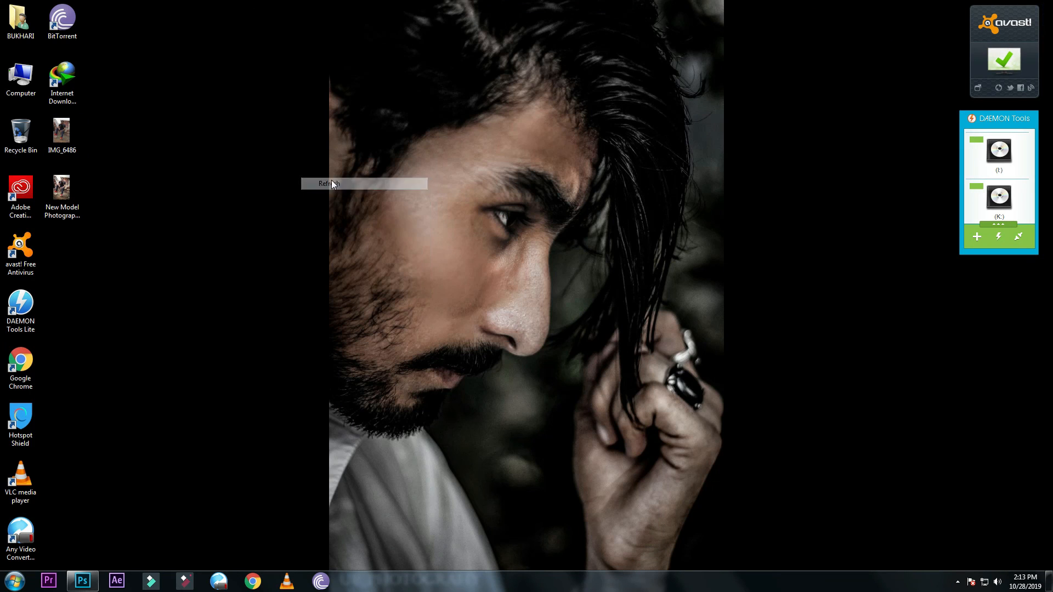
{"action": "double_click", "coordinate": [54, 192]}
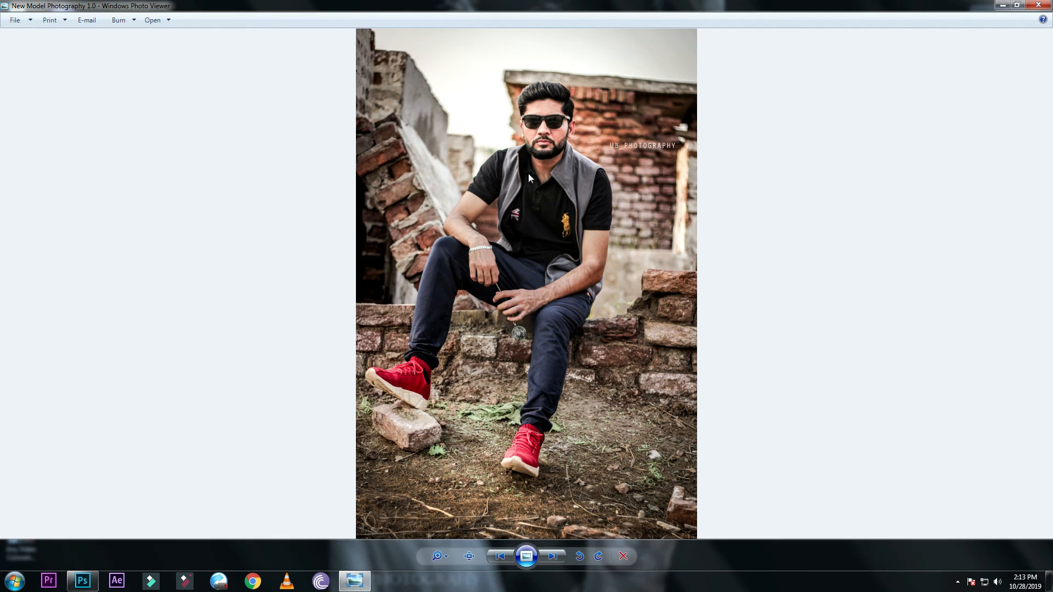
- Examine the man's face, clothing and the watermark up close in the saved photo, and close the viewer
{"action": "scroll", "coordinate": [557, 112], "scroll_direction": "up", "scroll_amount": 6}
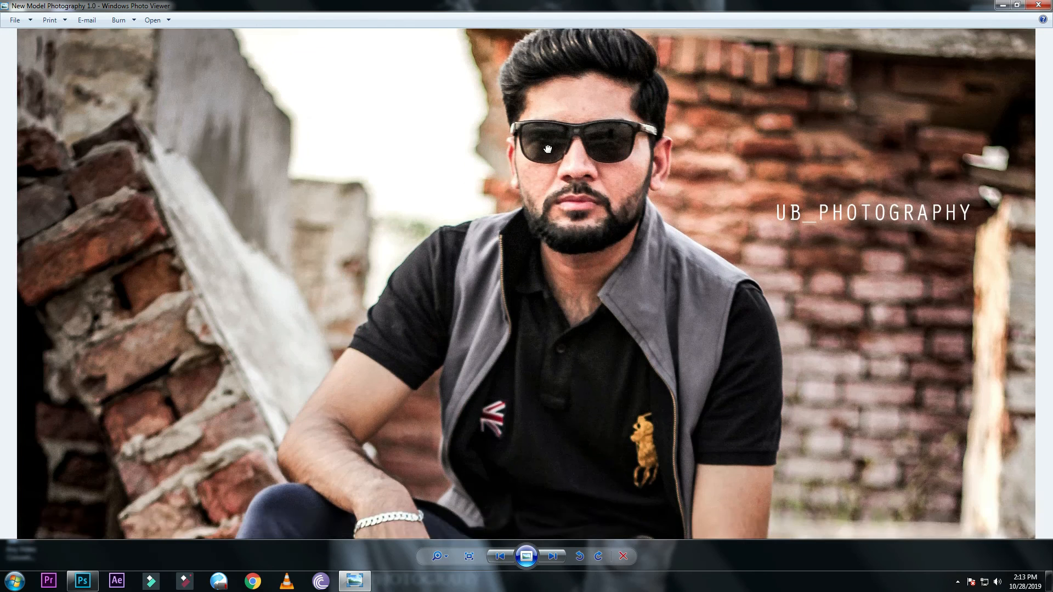
{"action": "left_click_drag", "start_coordinate": [590, 200], "coordinate": [602, 253]}
{"action": "left_click_drag", "start_coordinate": [625, 344], "coordinate": [627, 274]}
{"action": "scroll", "coordinate": [627, 275], "scroll_direction": "down", "scroll_amount": 6}
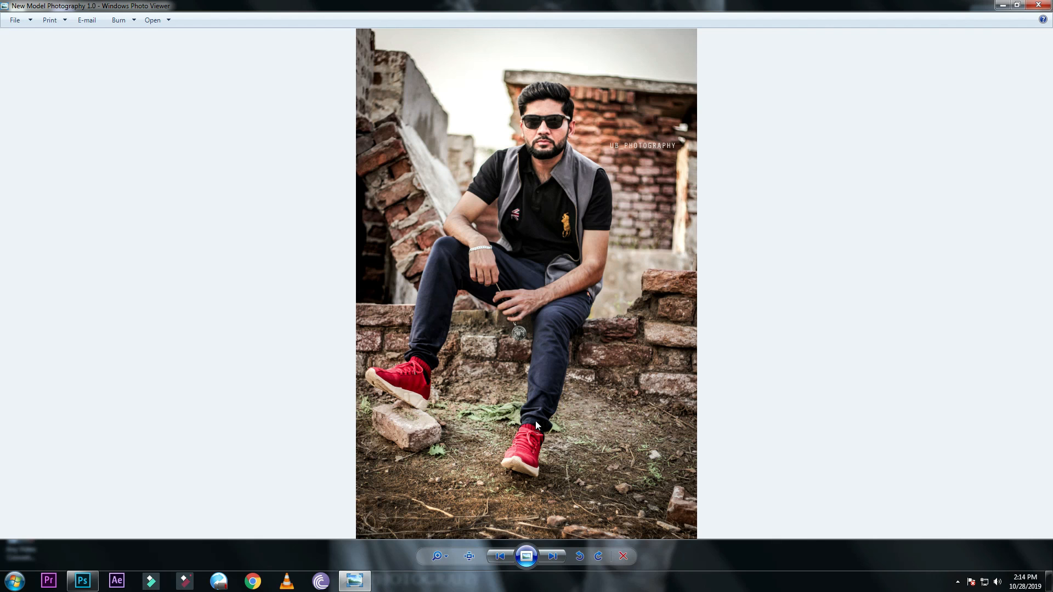
{"action": "left_click", "coordinate": [1038, 5]}
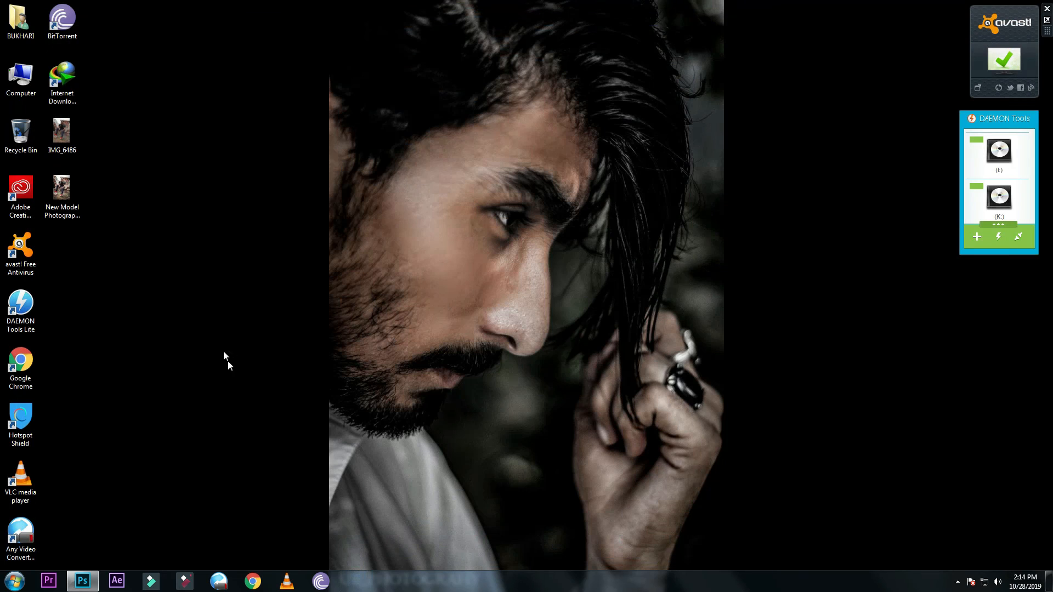